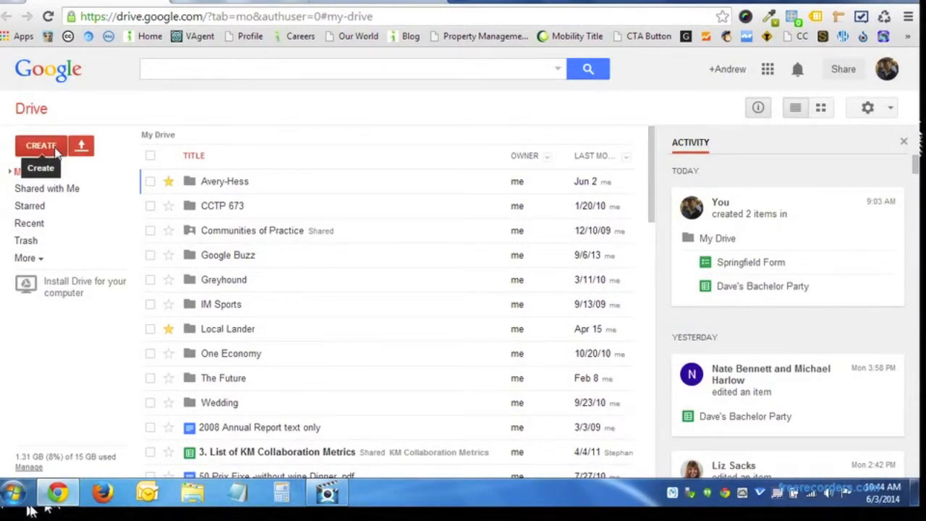
# Open and close the CREATE menu a few times to look at the new item types.
pyautogui.click(42, 146)
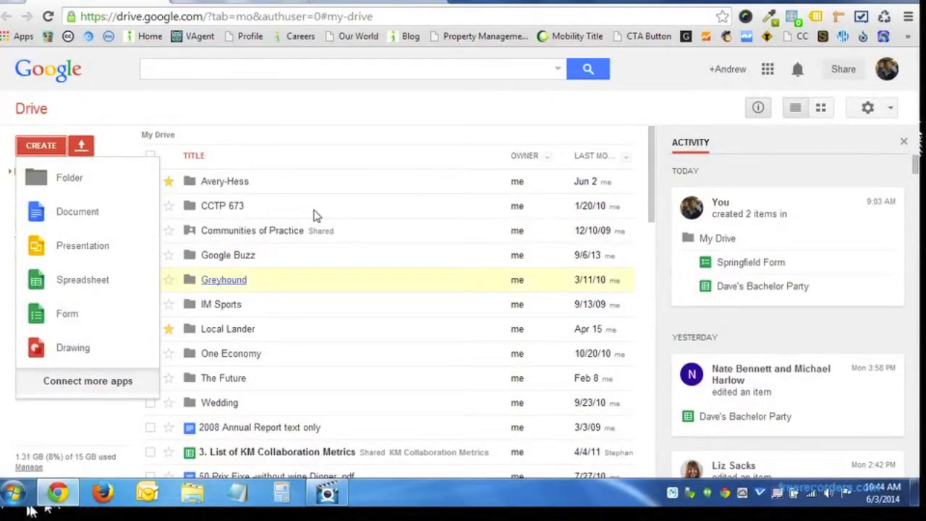
pyautogui.click(306, 129)
pyautogui.click(58, 148)
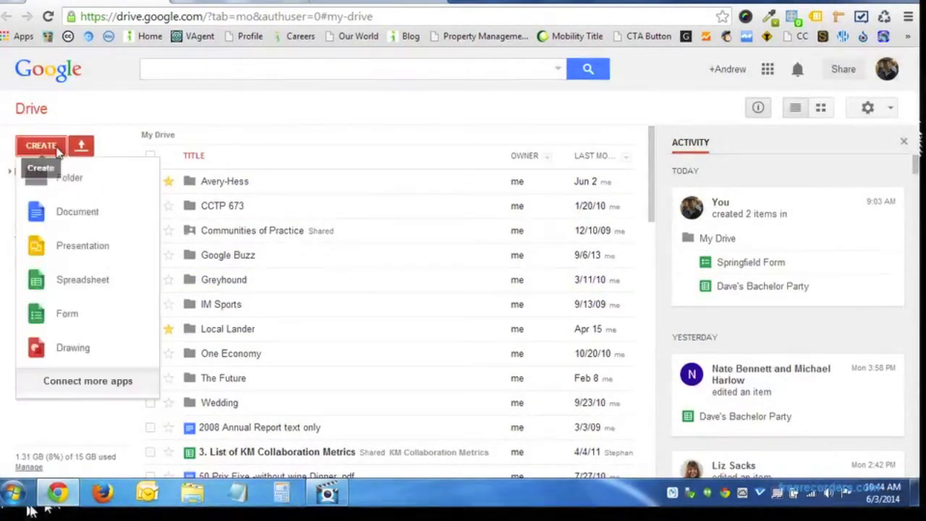
pyautogui.click(260, 132)
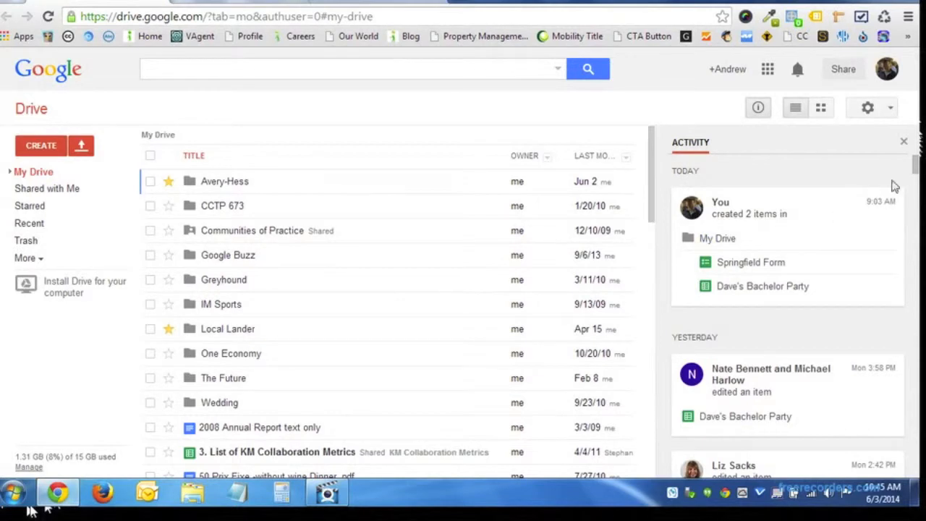
pyautogui.scroll(-5, 915, 163)
pyautogui.scroll(5, 915, 163)
# Dismiss the CREATE menu and open the Springfield Form from the Activity panel.
pyautogui.click(44, 147)
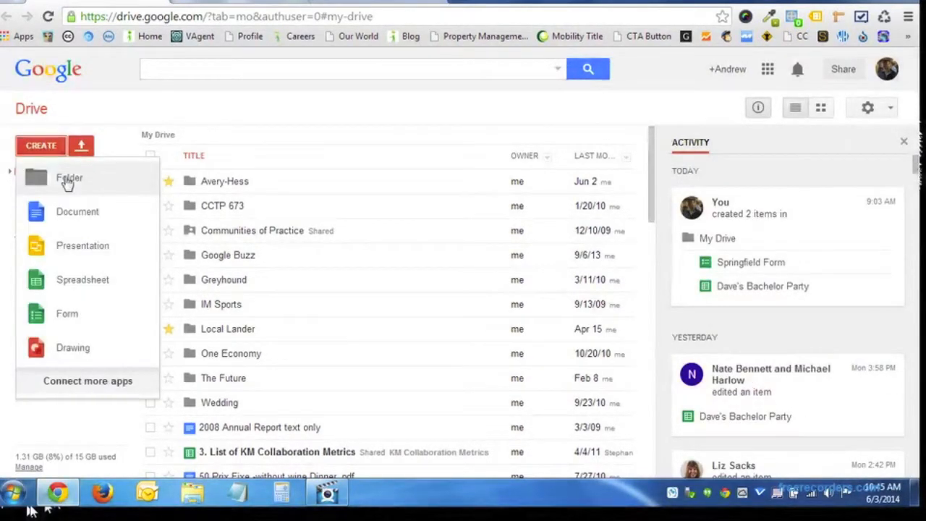
pyautogui.click(444, 101)
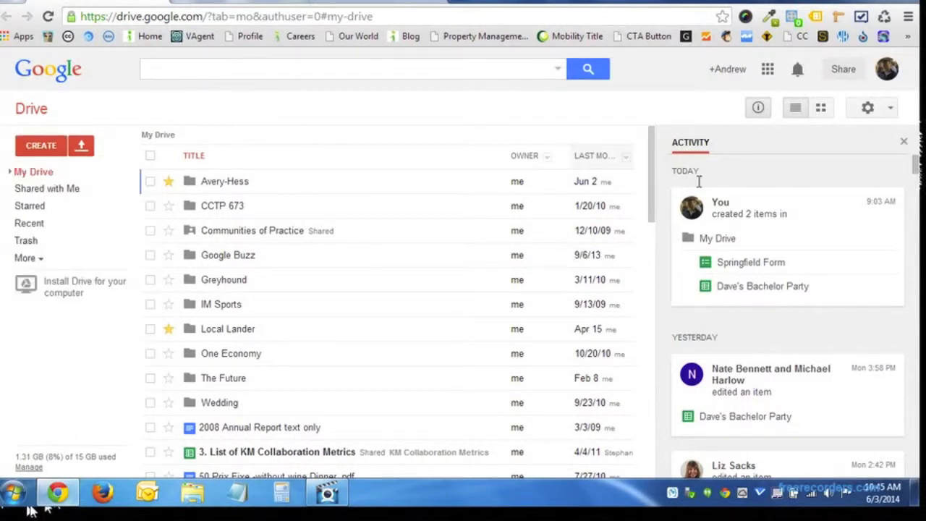
pyautogui.click(752, 265)
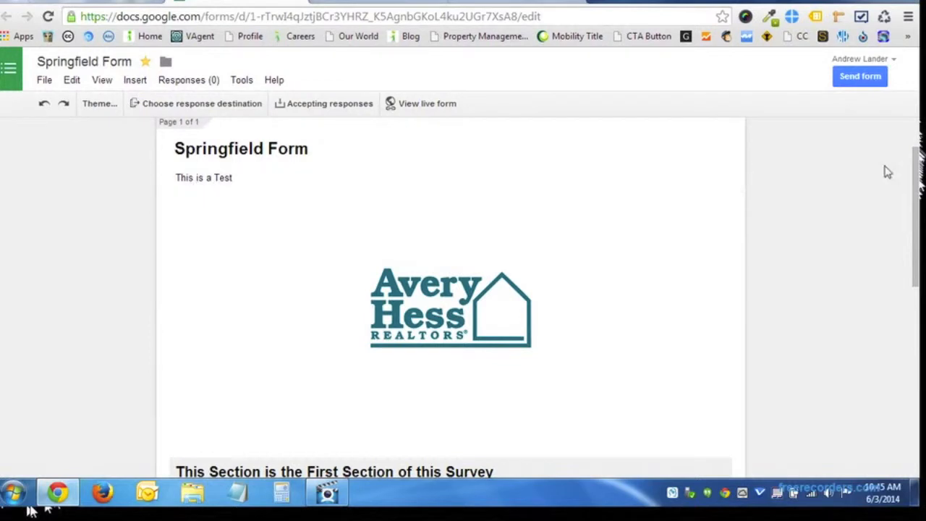
pyautogui.scroll(-1, 472, 238)
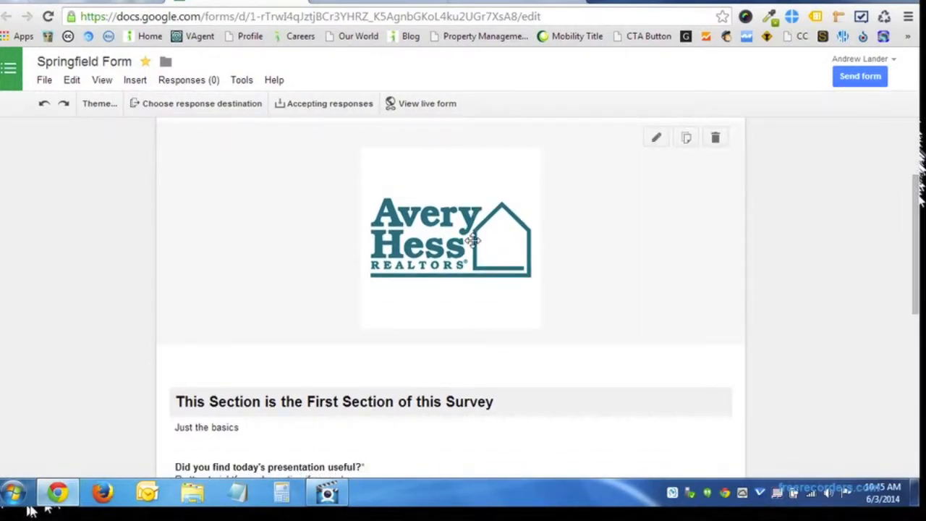
pyautogui.scroll(-3, 861, 234)
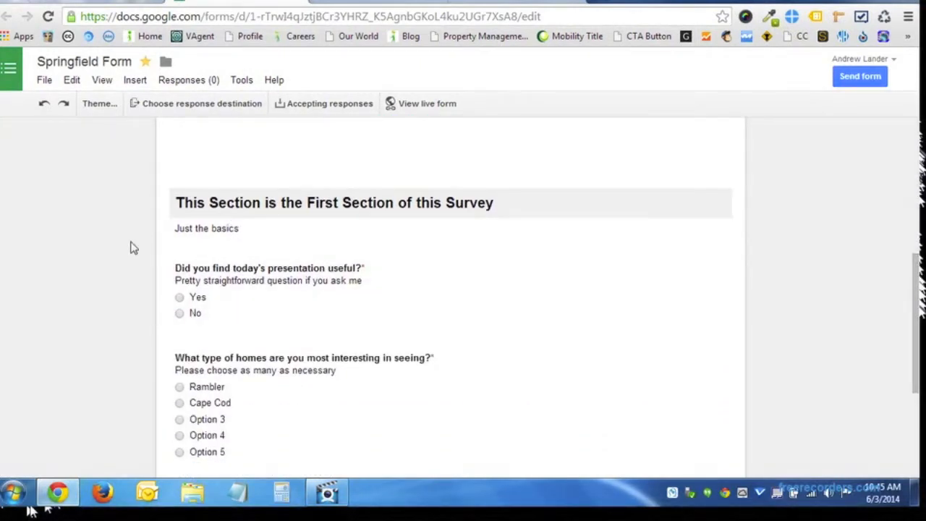
pyautogui.scroll(-2, 130, 244)
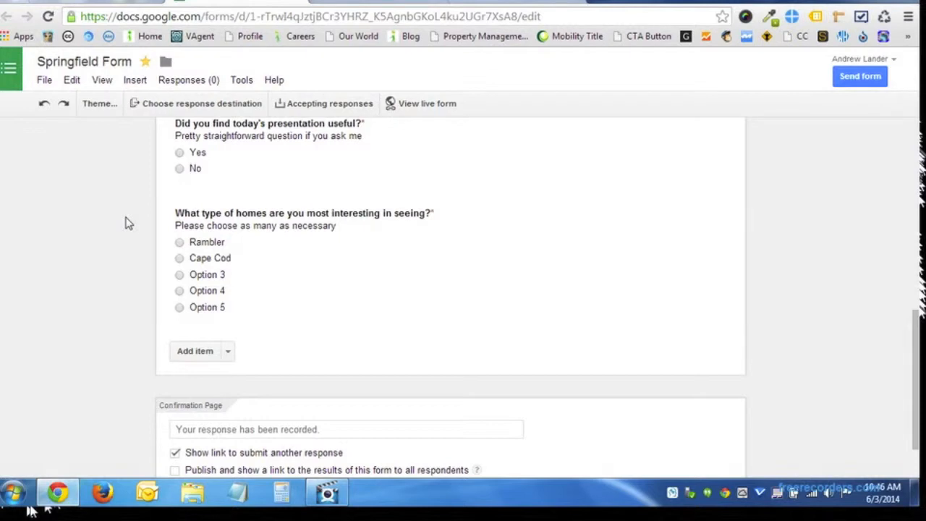
pyautogui.scroll(2, 123, 221)
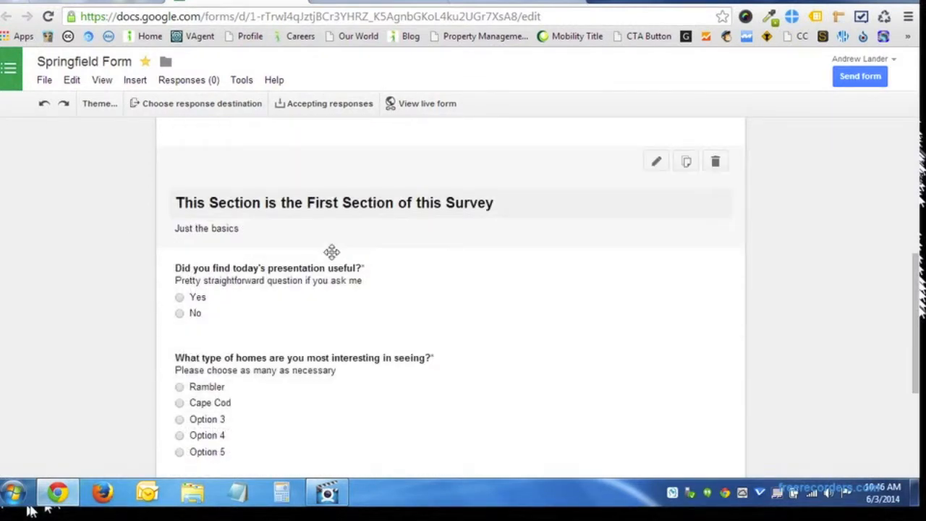
# Create a new form via File > New > Form, trying Argyle but choosing the Default theme.
pyautogui.click(43, 81)
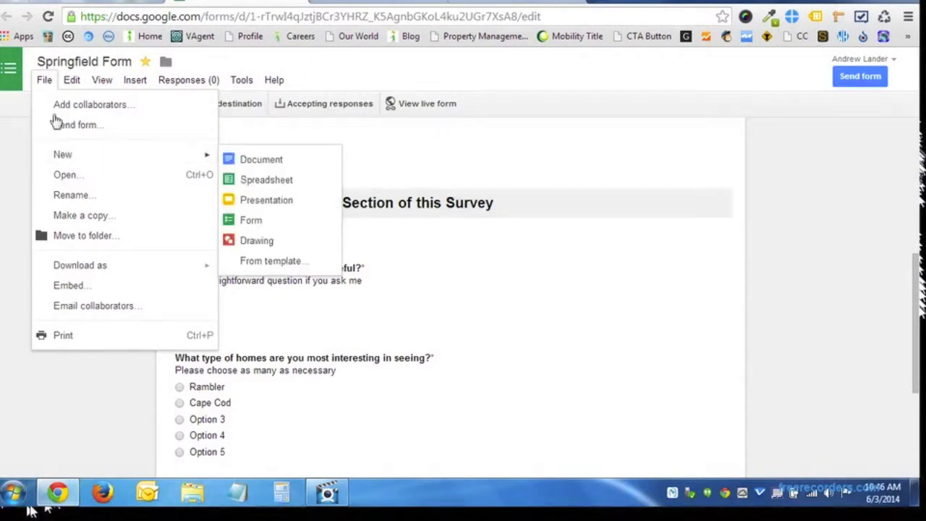
pyautogui.moveTo(170, 159)
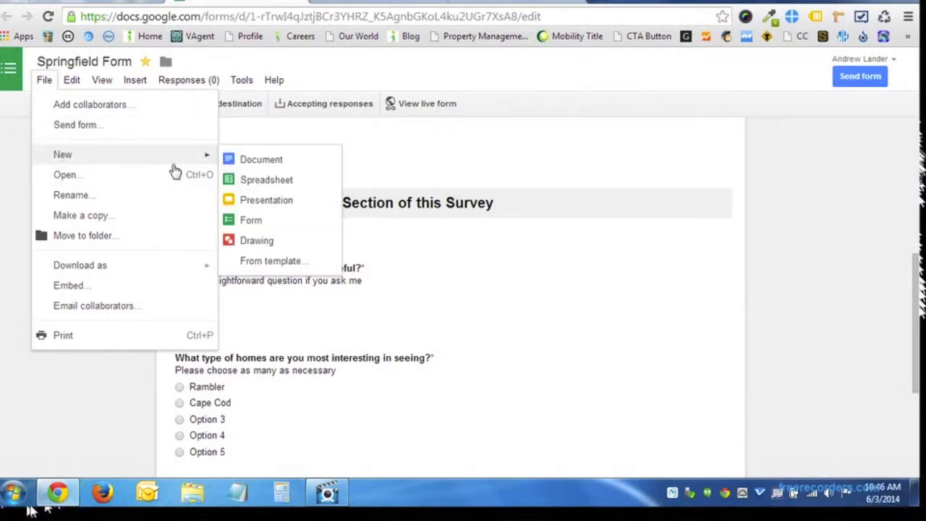
pyautogui.click(253, 219)
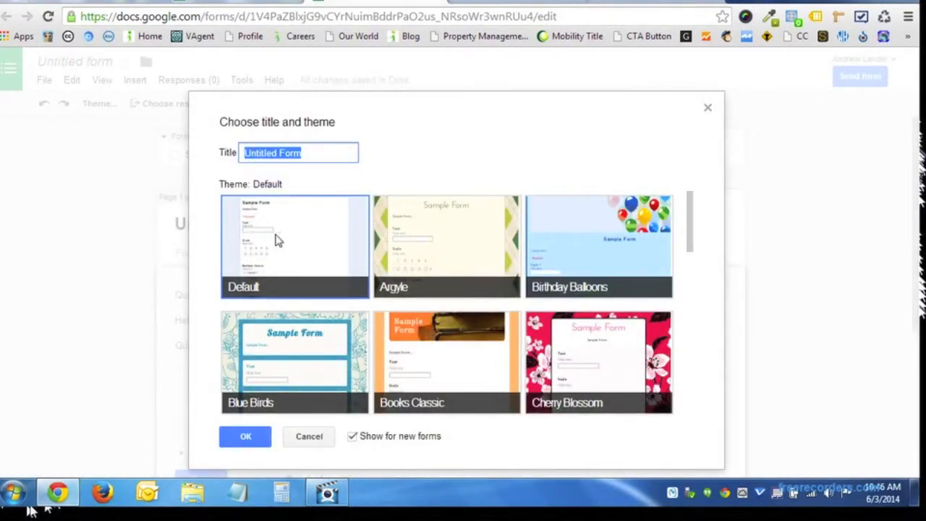
pyautogui.click(436, 243)
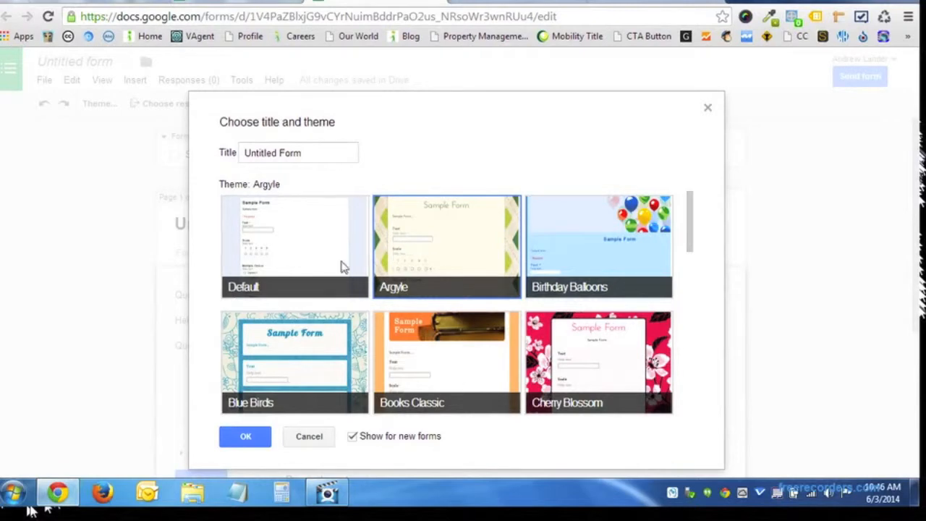
pyautogui.scroll(-2, 342, 266)
pyautogui.scroll(-2, 343, 266)
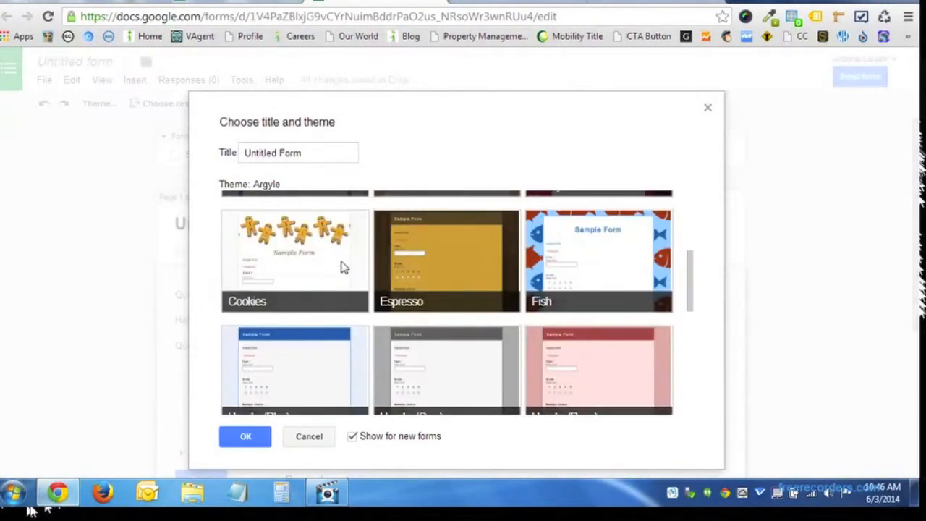
pyautogui.scroll(4, 343, 266)
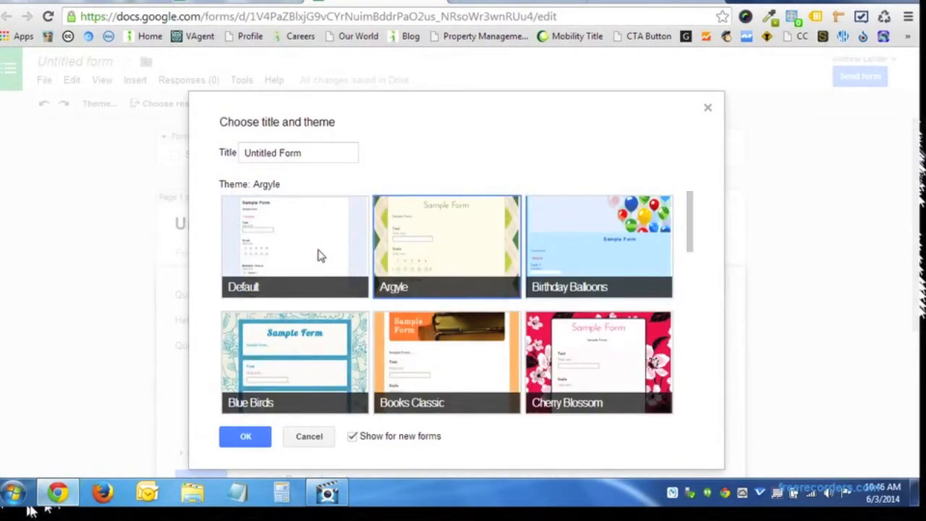
pyautogui.click(320, 255)
# Title the form 'Test' and enter the description 'This is a test'.
pyautogui.click(321, 254)
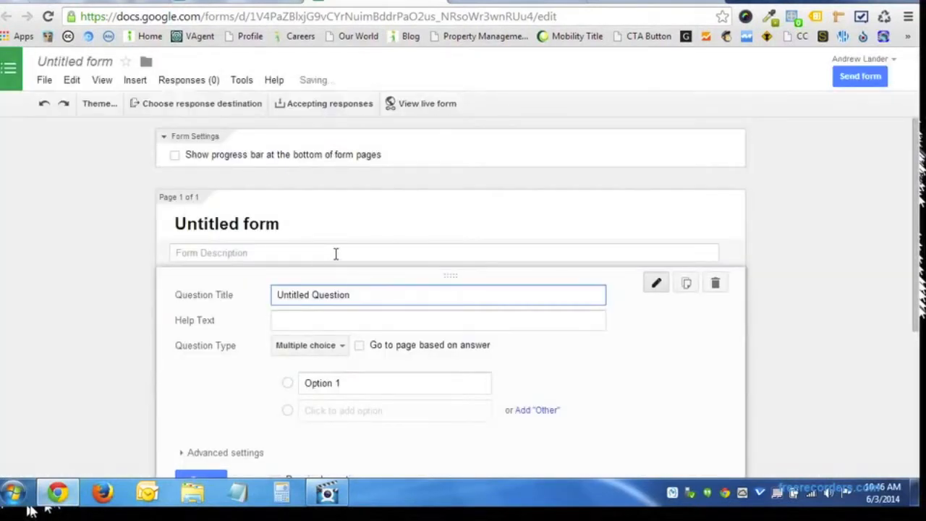
pyautogui.click(216, 224)
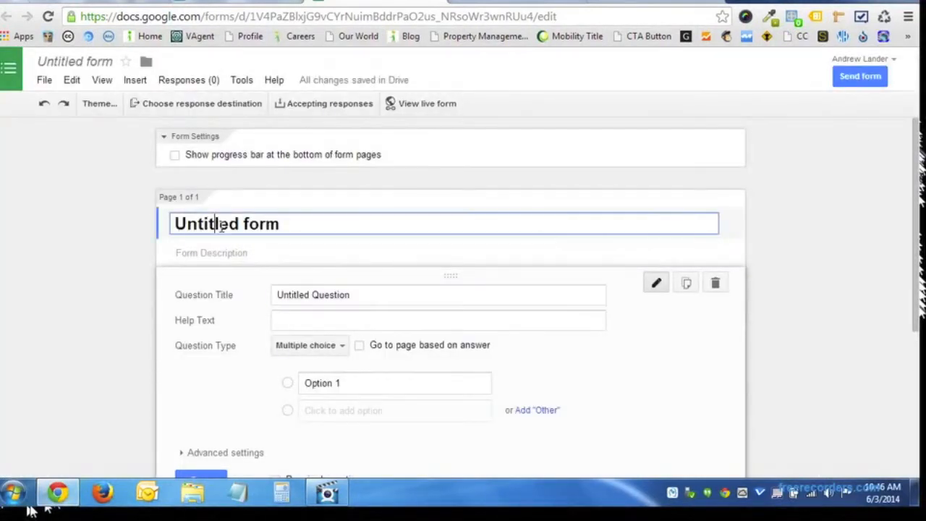
pyautogui.hotkey('ctrl', 'a')
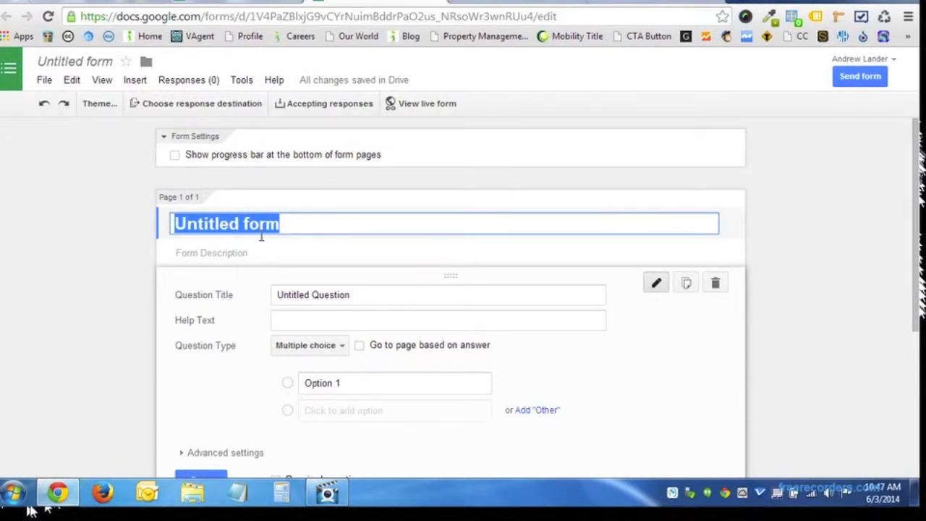
pyautogui.click(423, 104)
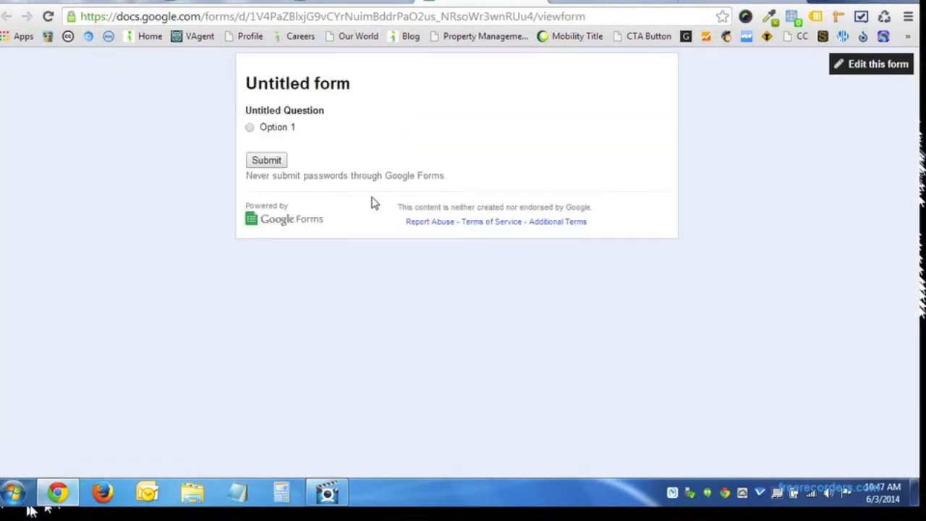
pyautogui.click(539, 2)
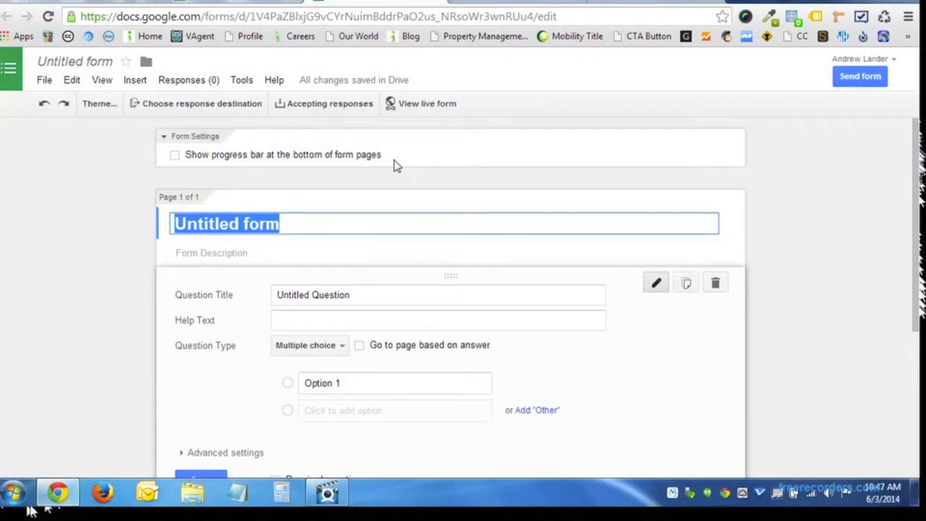
pyautogui.write('Test')
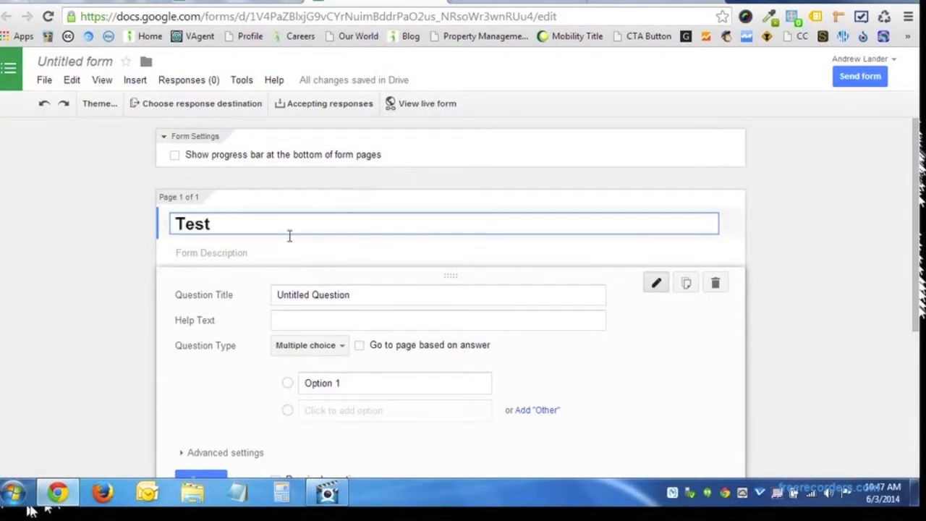
pyautogui.click(235, 260)
pyautogui.write('Thi')
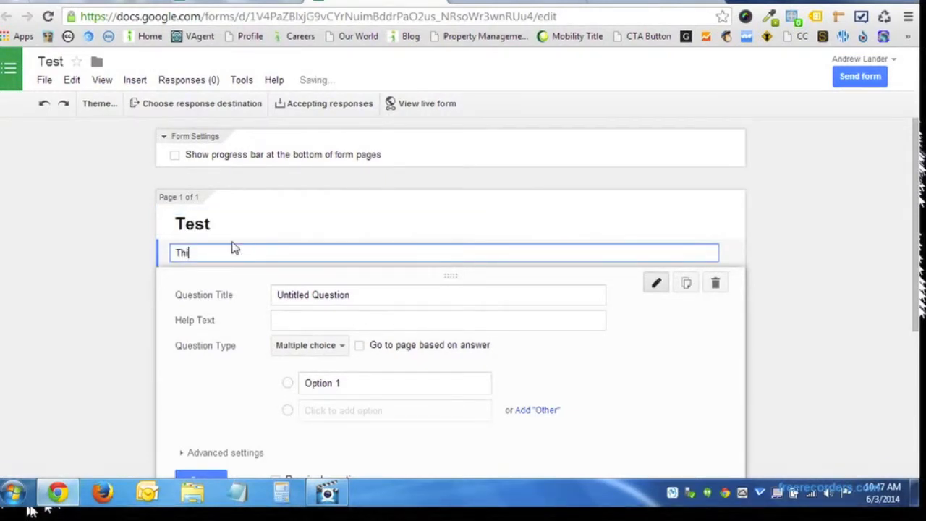
pyautogui.write('s is a test!')
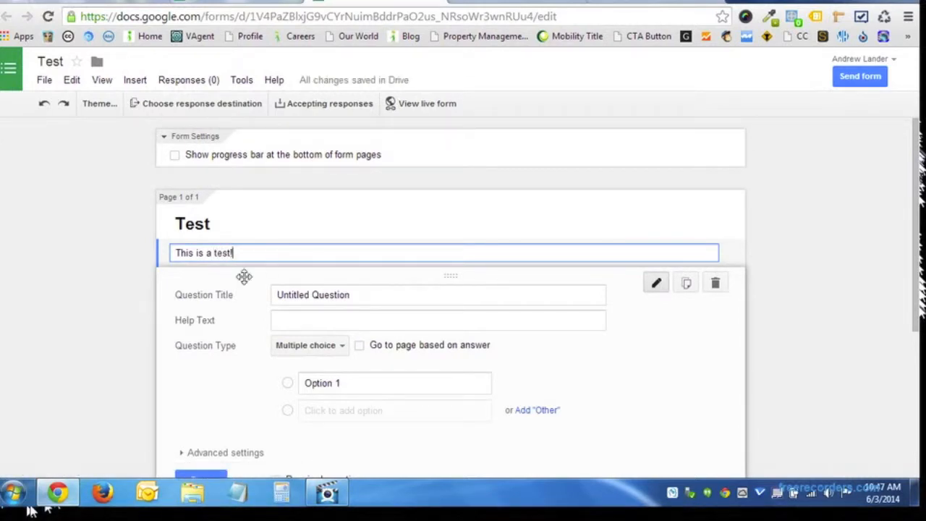
pyautogui.scroll(-2, 217, 289)
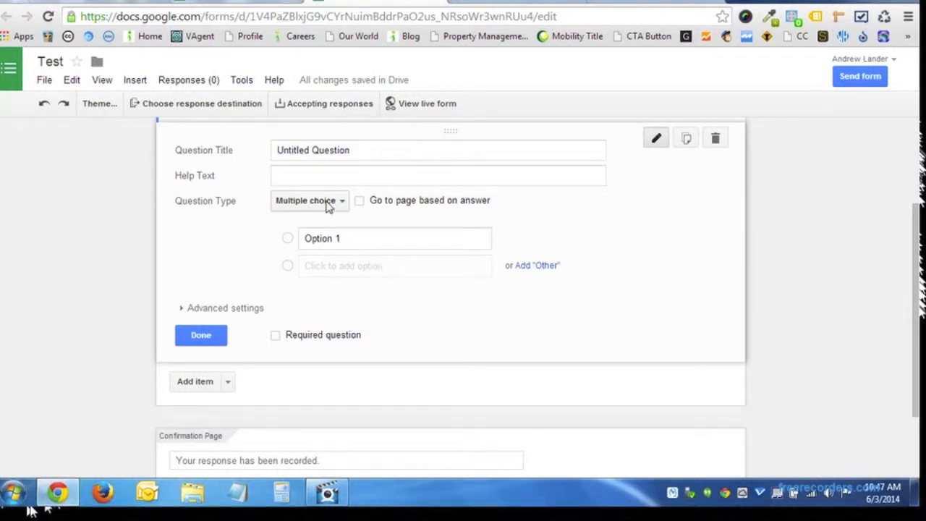
# Add two more answer options and label the three options A, B and C.
pyautogui.click(309, 153)
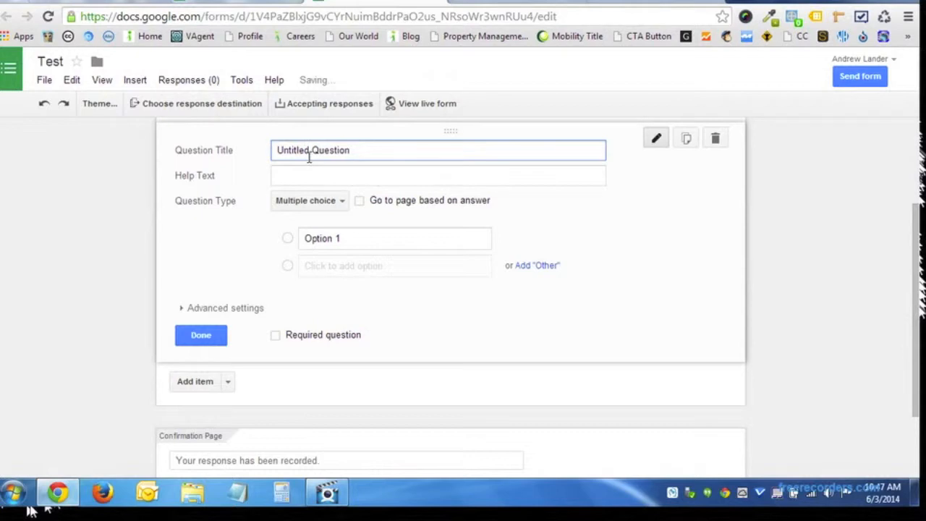
pyautogui.tripleClick(309, 157)
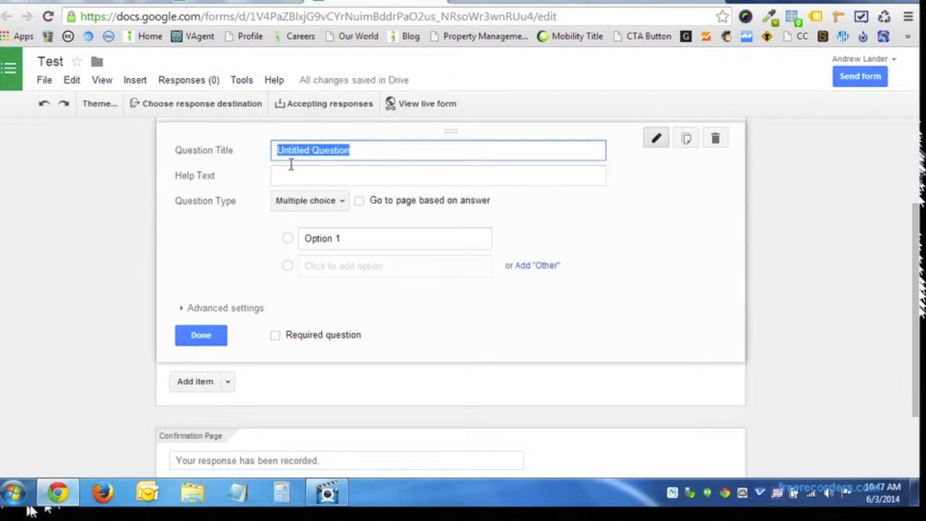
pyautogui.click(293, 178)
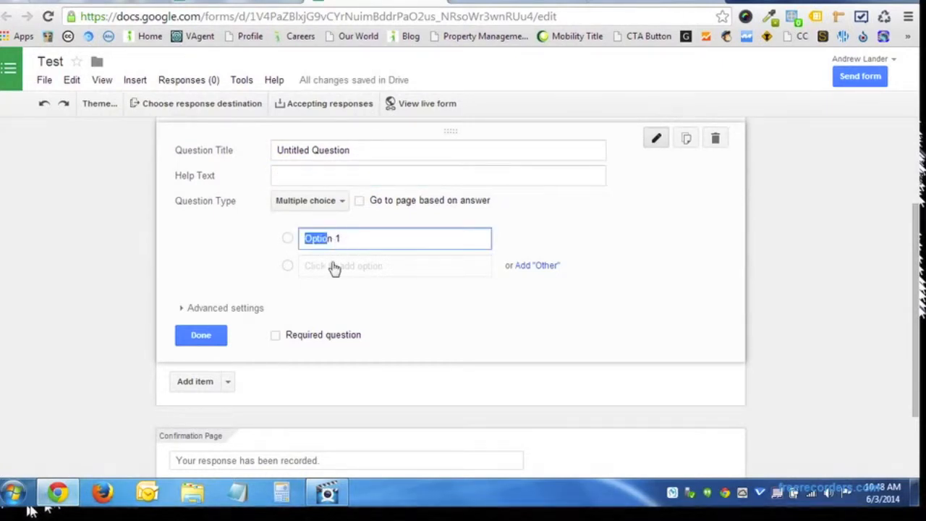
pyautogui.scroll(-1, 380, 242)
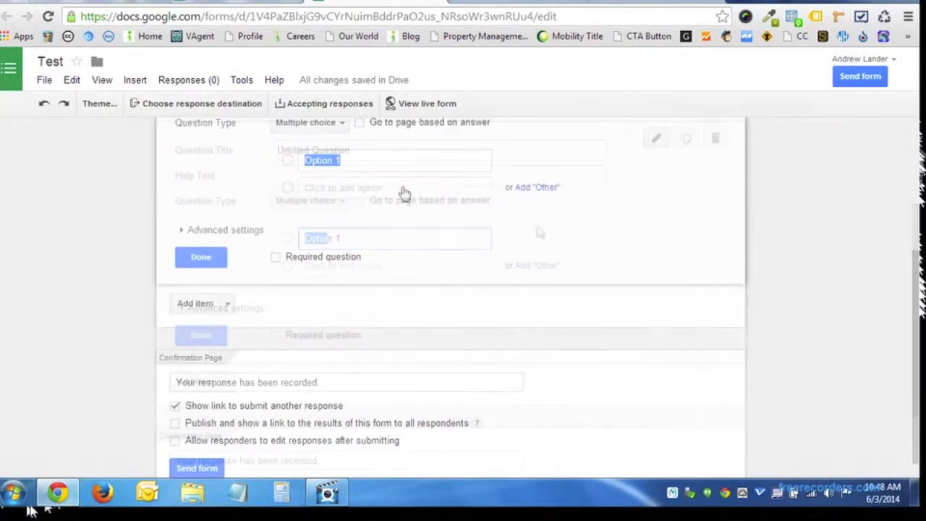
pyautogui.click(354, 190)
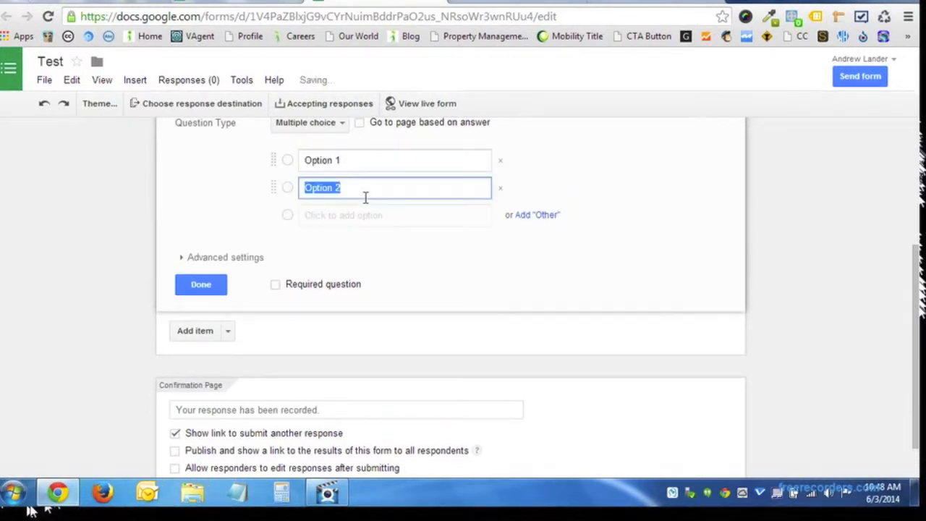
pyautogui.click(354, 217)
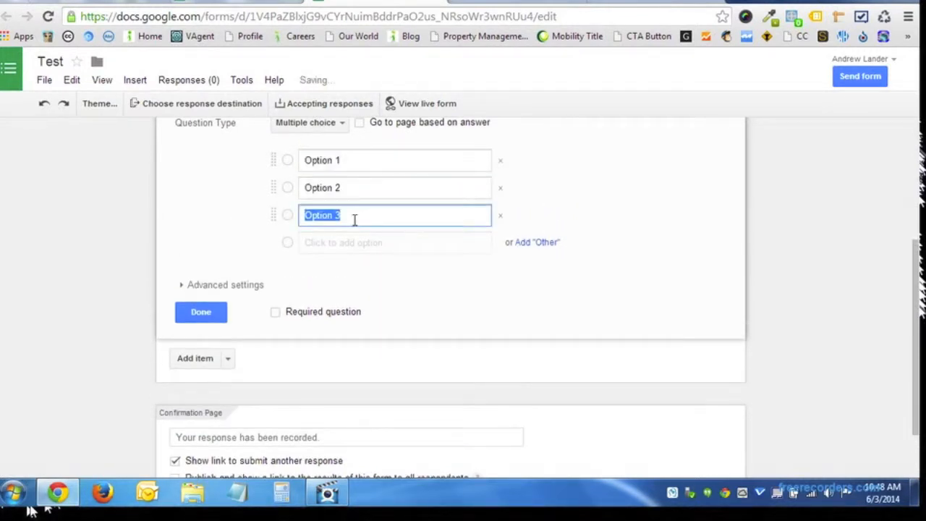
pyautogui.click(348, 170)
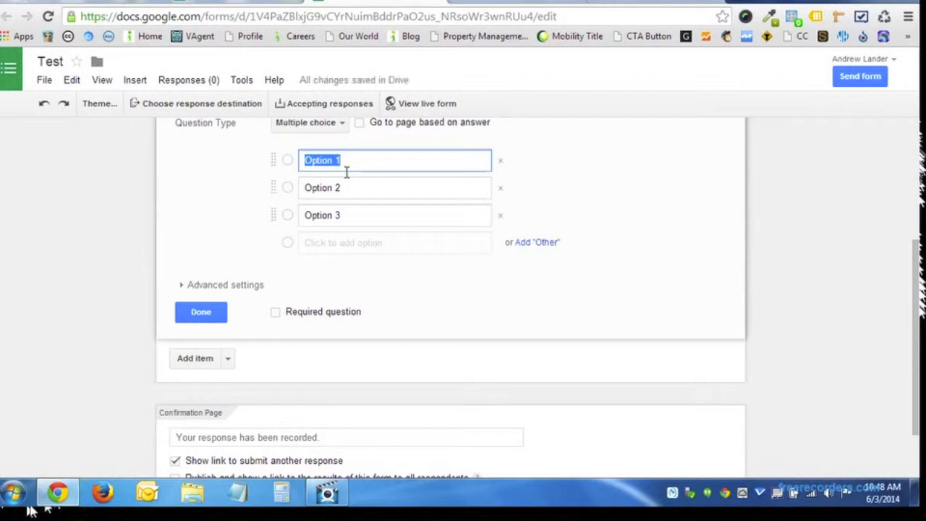
pyautogui.write('A')
pyautogui.click(343, 189)
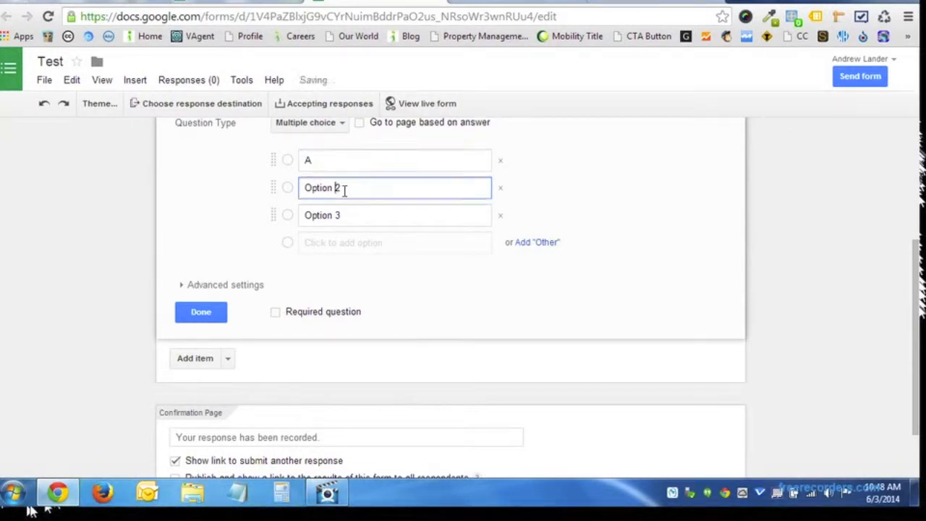
pyautogui.write('B')
pyautogui.click(338, 216)
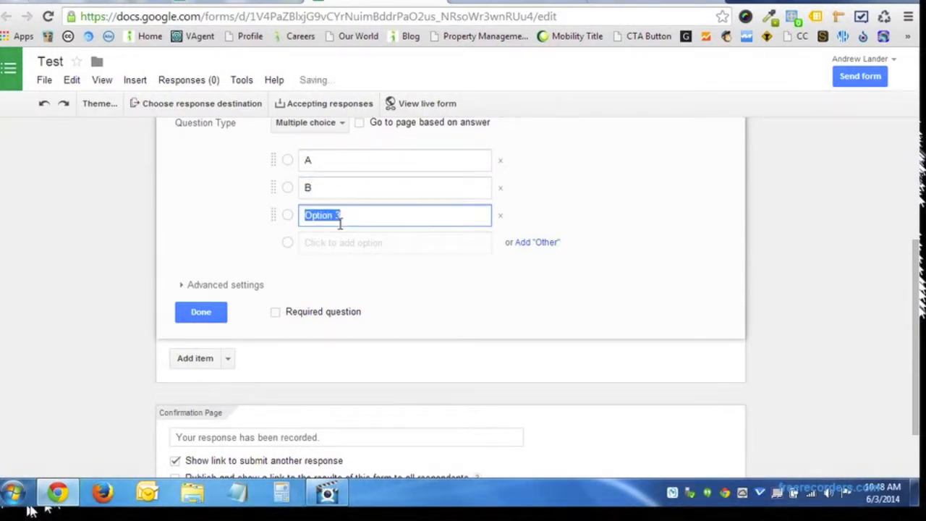
pyautogui.write('C')
# Delete option C and rename A to 'Yes' and B to 'No'.
pyautogui.click(501, 216)
pyautogui.click(381, 167)
pyautogui.write('Yes')
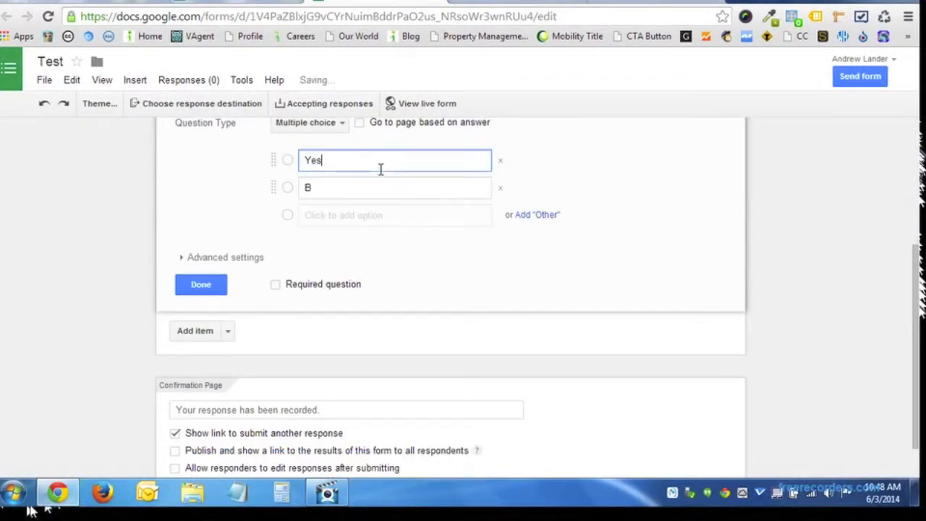
pyautogui.click(366, 190)
pyautogui.write('No')
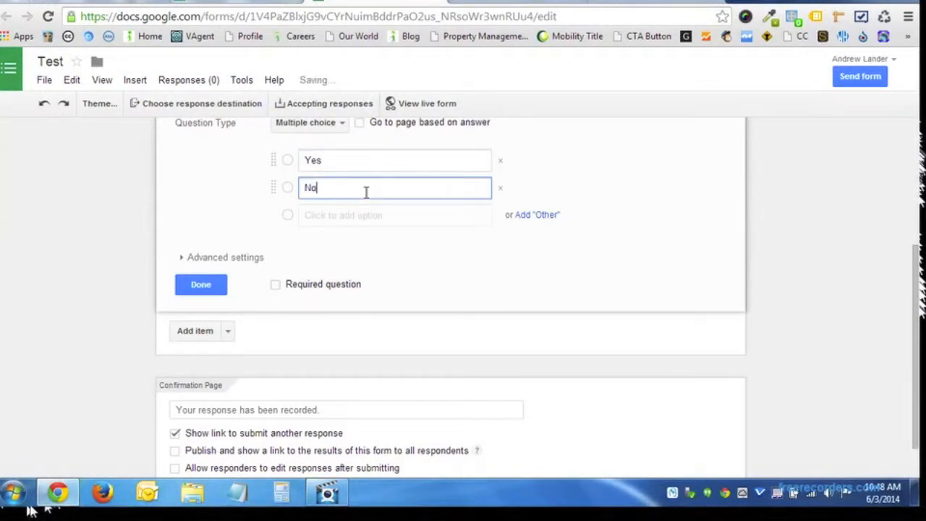
pyautogui.scroll(1, 434, 227)
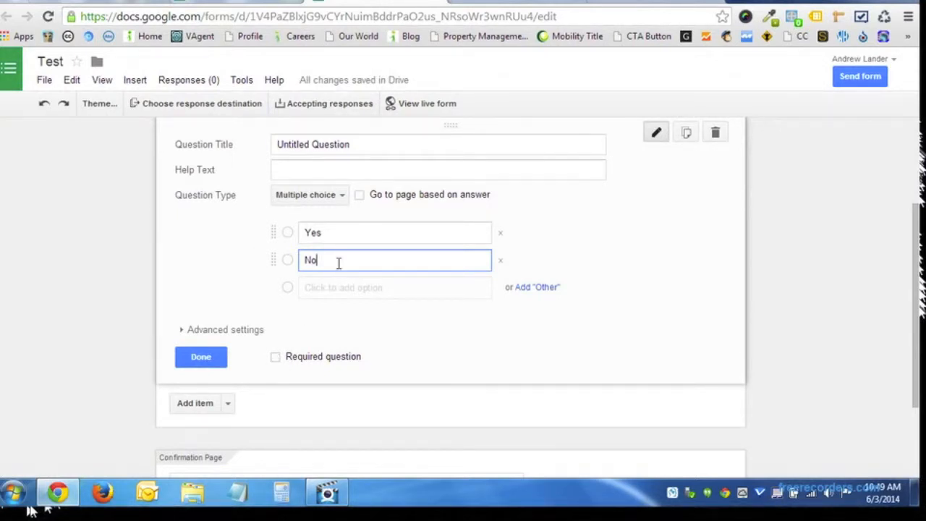
# Mark the Yes/No question as required and bring up the response destination choices.
pyautogui.click(276, 357)
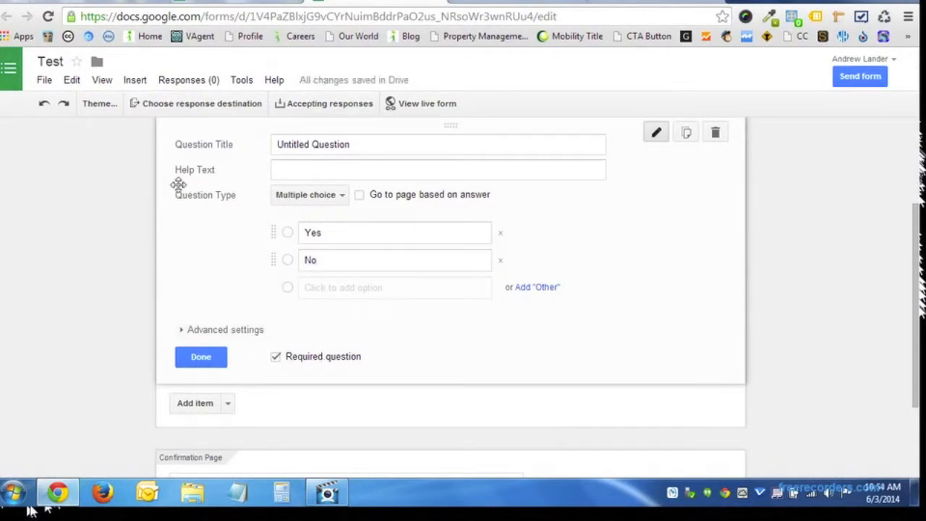
pyautogui.click(220, 110)
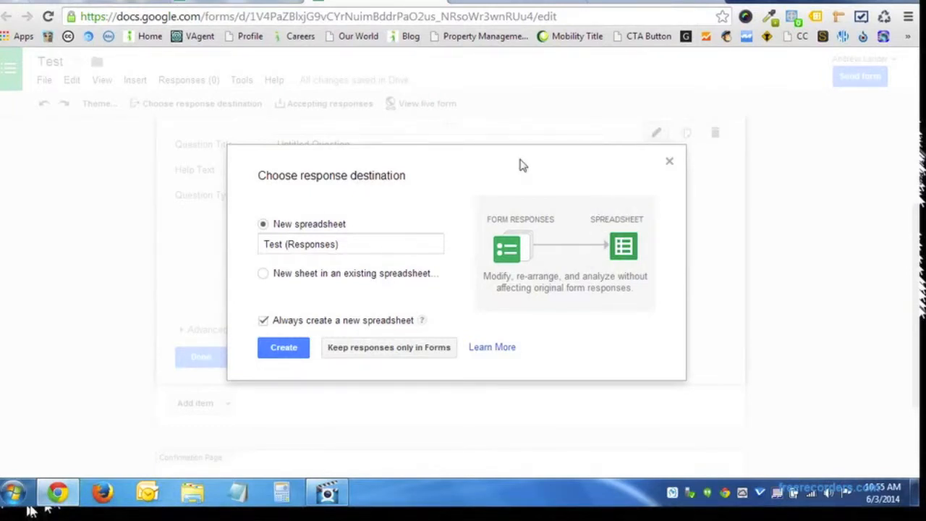
# Close the Choose response destination dialog without changes.
pyautogui.click(670, 163)
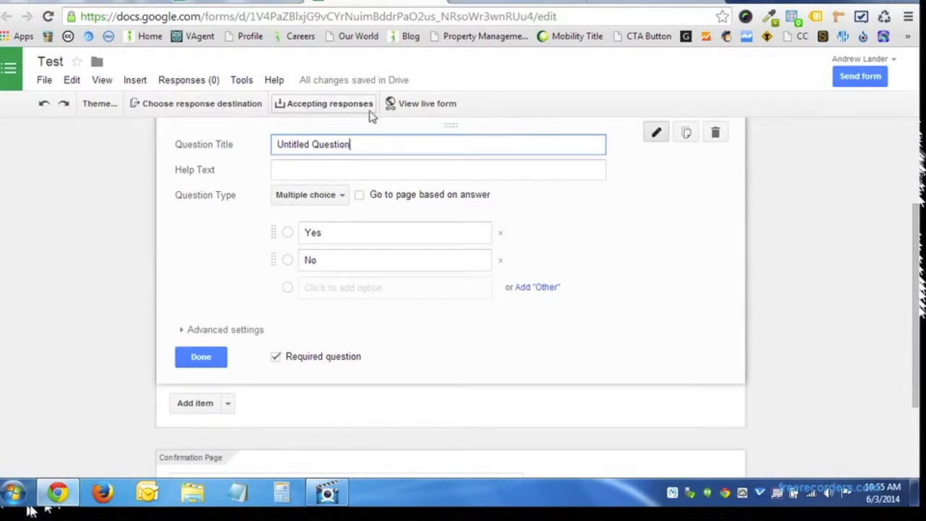
pyautogui.click(304, 108)
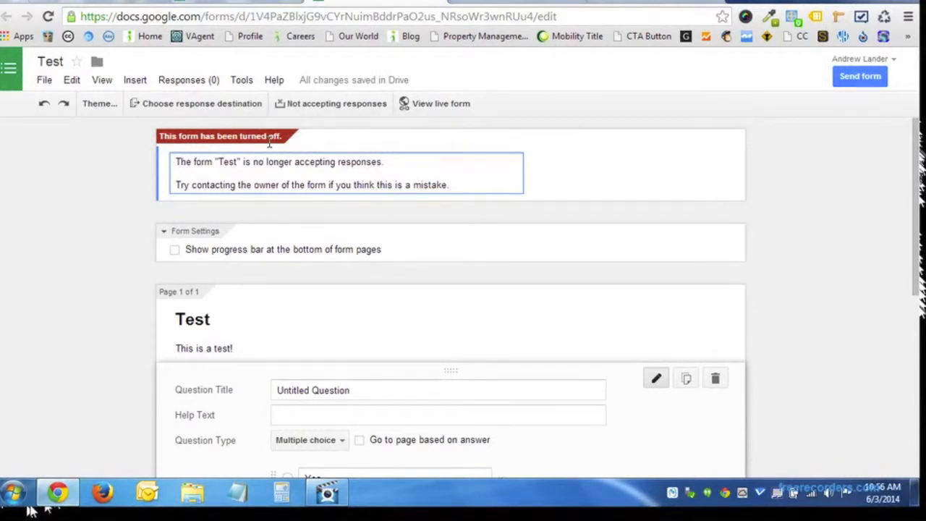
pyautogui.click(298, 106)
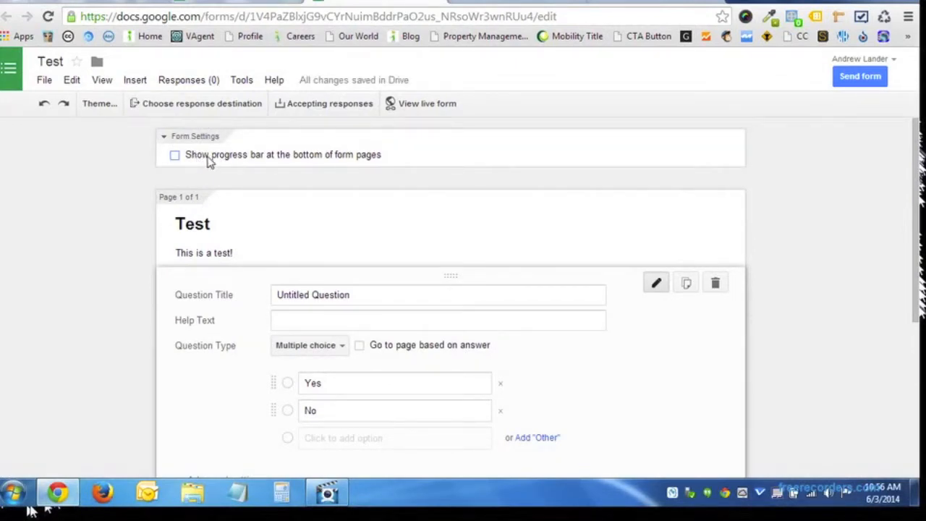
# Turn on the bottom-of-page progress bar and add a new item after the Yes/No question.
pyautogui.click(176, 156)
pyautogui.scroll(-3, 197, 311)
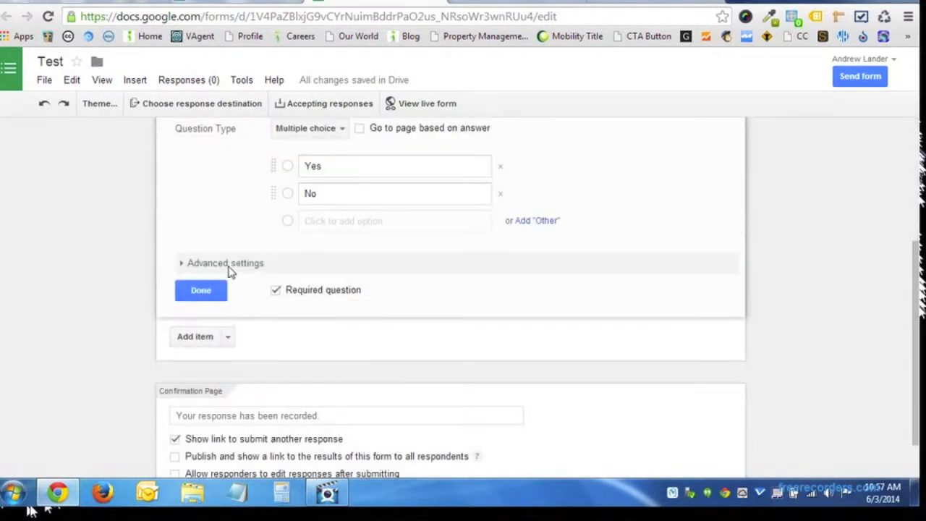
pyautogui.scroll(1, 230, 272)
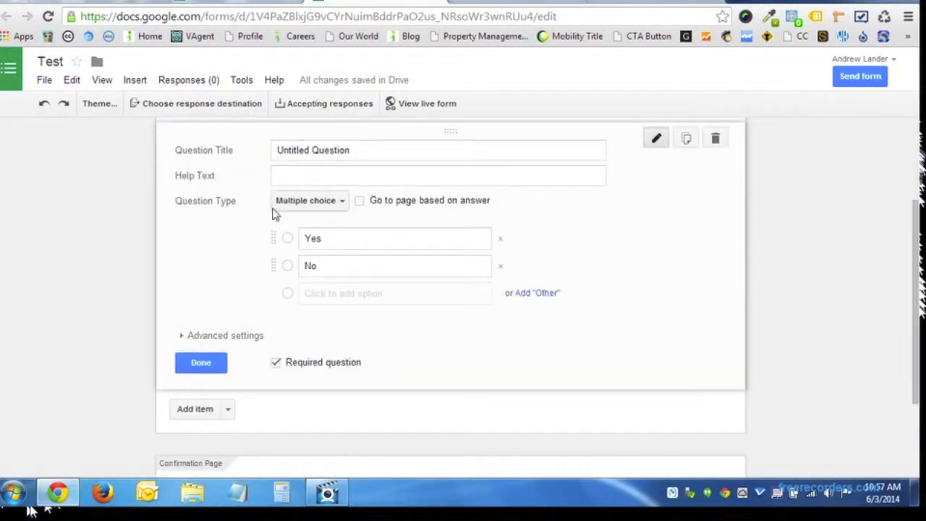
pyautogui.scroll(-2, 233, 337)
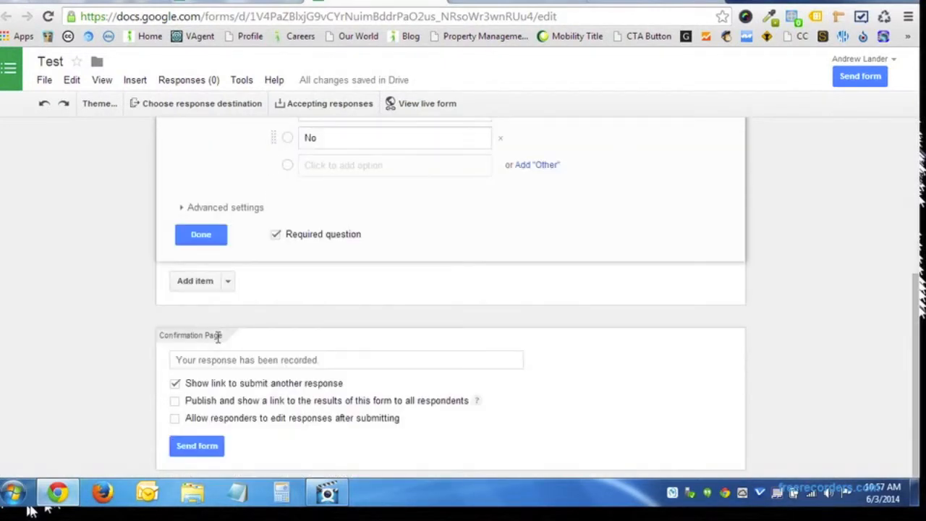
pyautogui.click(195, 282)
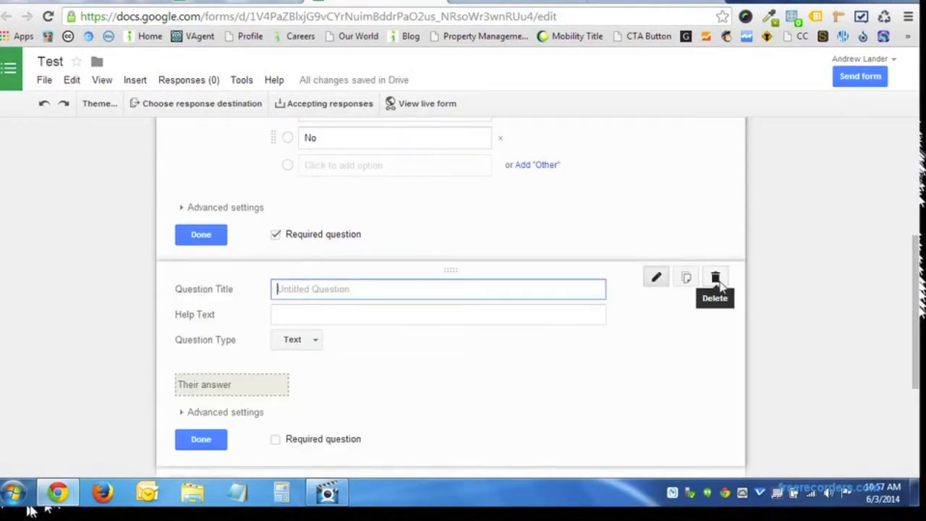
pyautogui.click(305, 344)
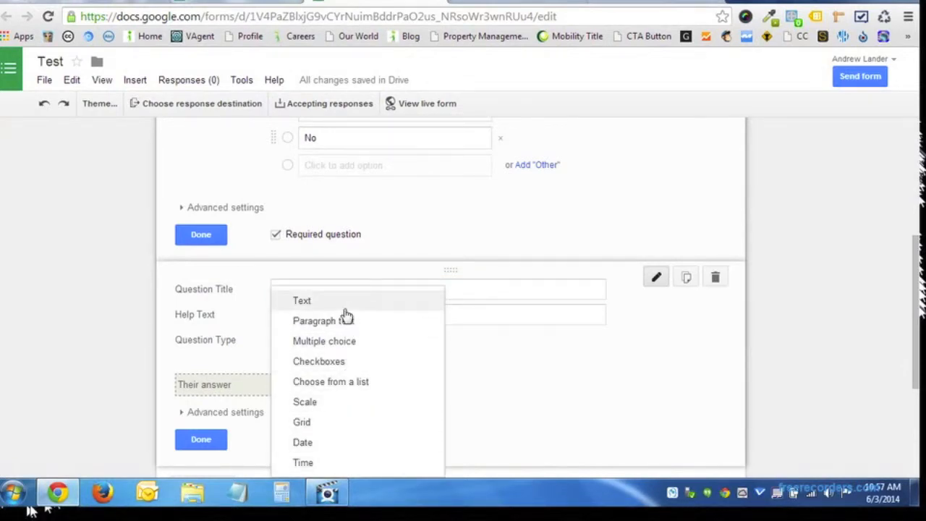
pyautogui.click(714, 277)
pyautogui.scroll(-3, 227, 353)
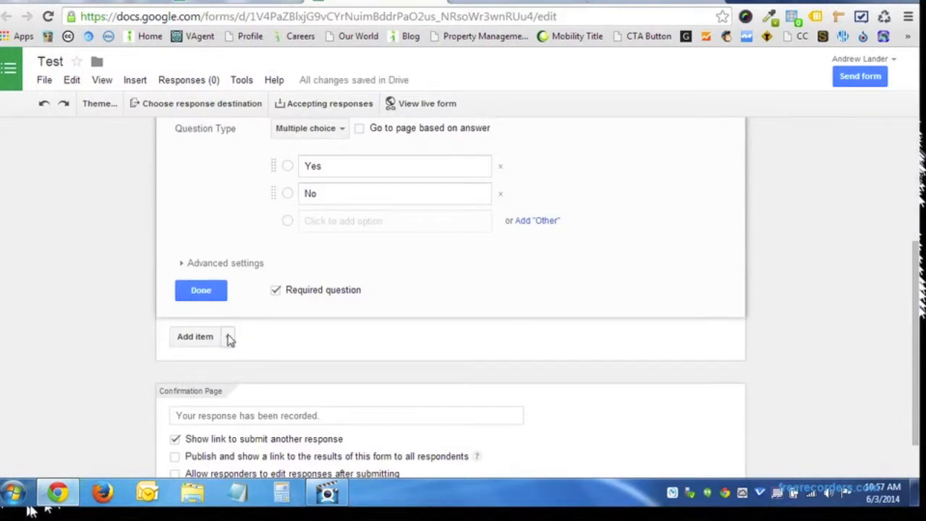
pyautogui.click(227, 337)
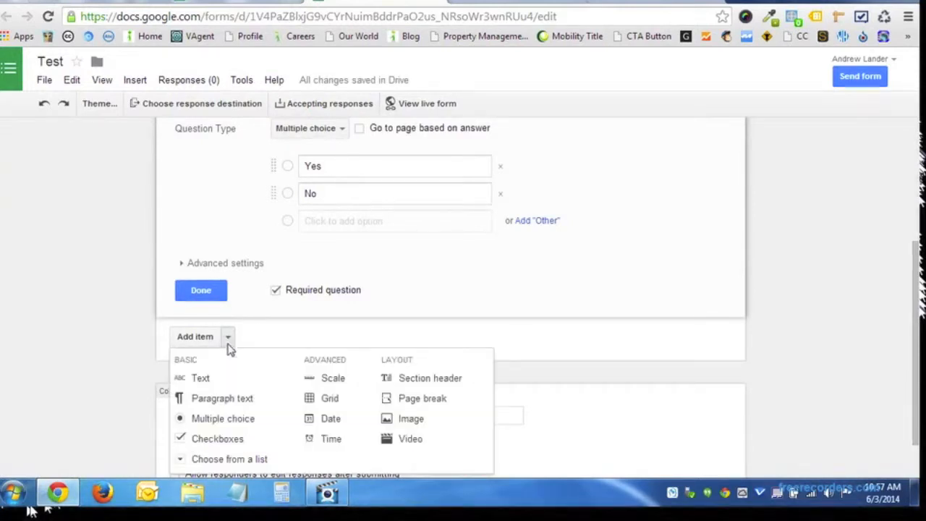
pyautogui.click(223, 389)
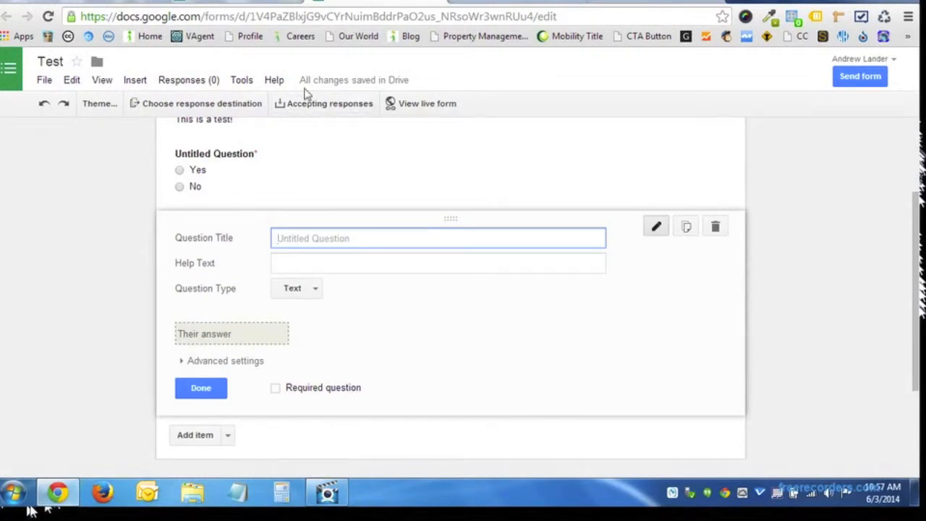
pyautogui.click(409, 106)
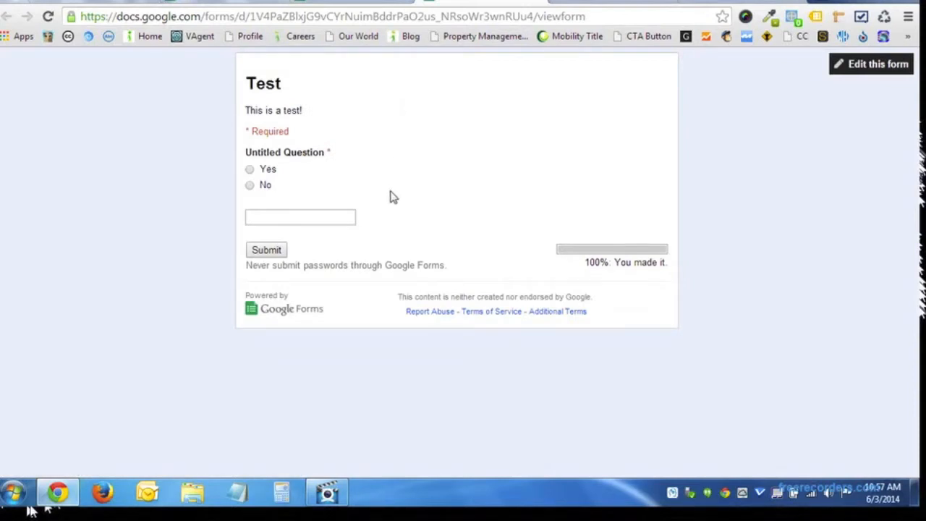
pyautogui.moveTo(584, 263); pyautogui.dragTo(660, 264)
pyautogui.click(649, 258)
pyautogui.tripleClick(667, 264)
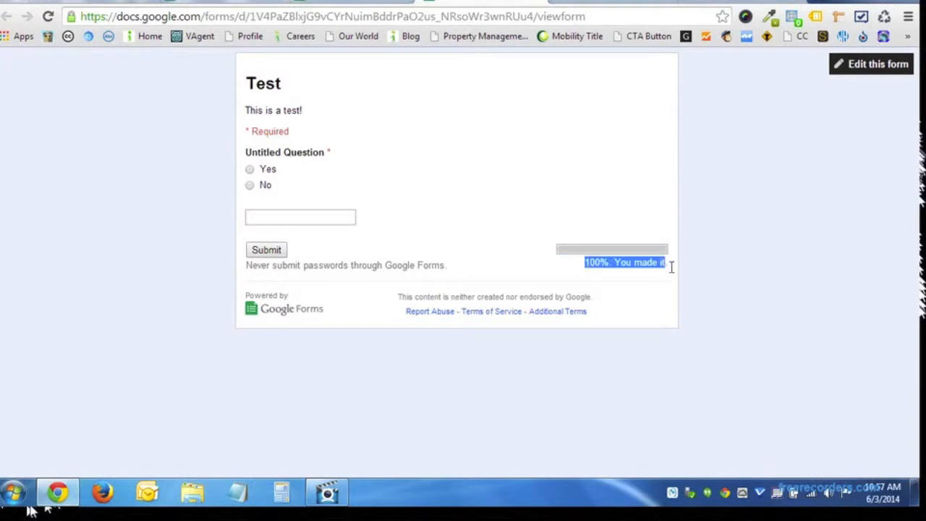
pyautogui.click(281, 217)
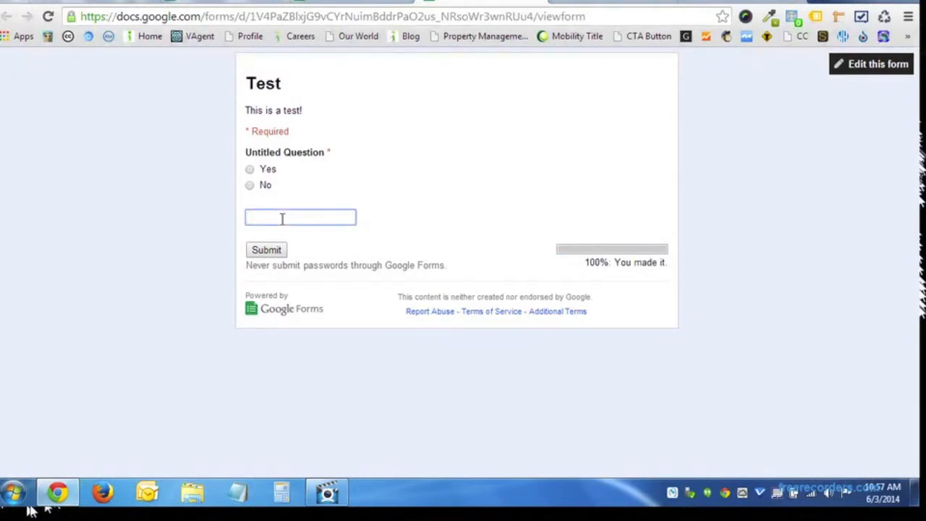
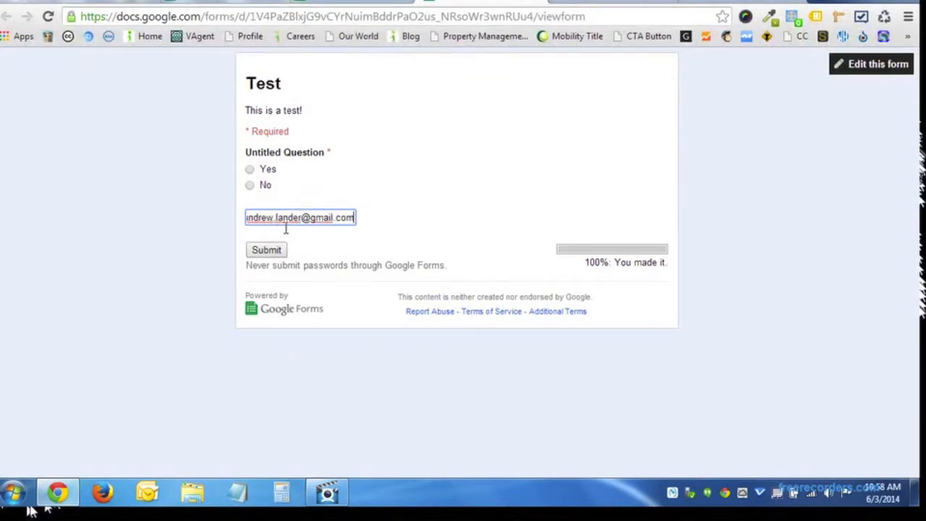
pyautogui.hotkey('ctrl', 'a')
pyautogui.press('BackSpace')
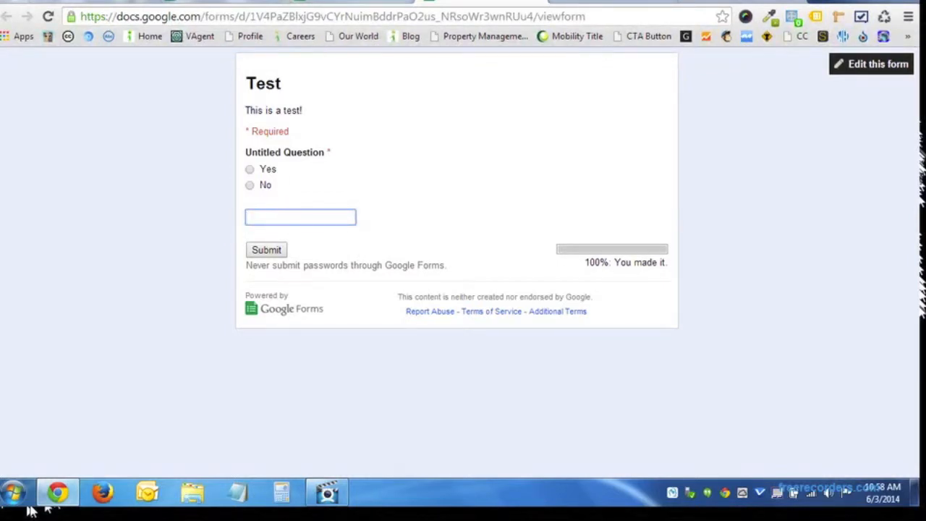
pyautogui.click(353, 2)
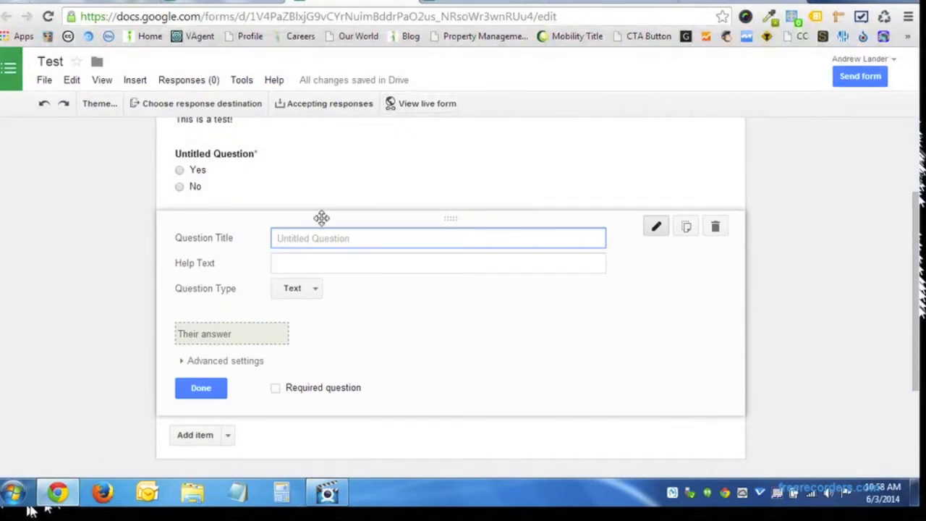
# Title the new text question 'Plain Text' and check it in the live form twice.
pyautogui.write('Plain Text')
pyautogui.click(396, 106)
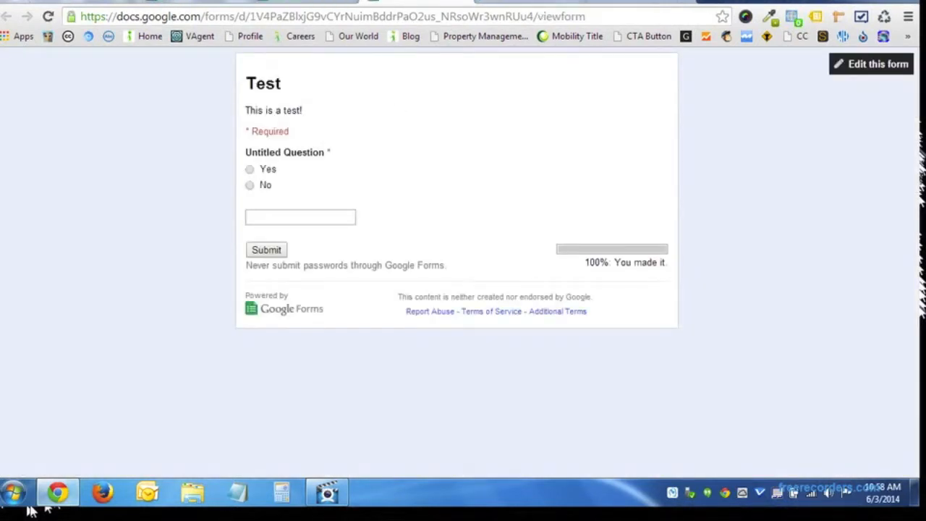
pyautogui.click(299, 1)
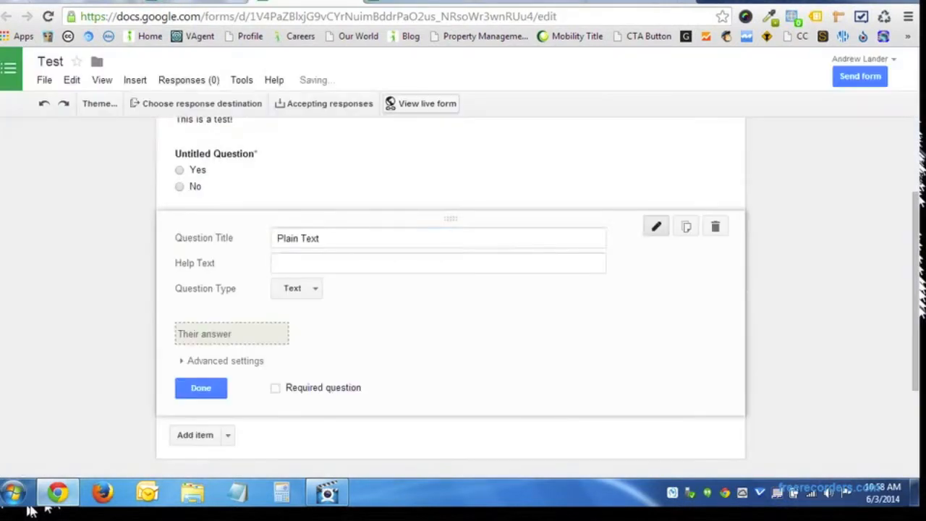
pyautogui.click(489, 300)
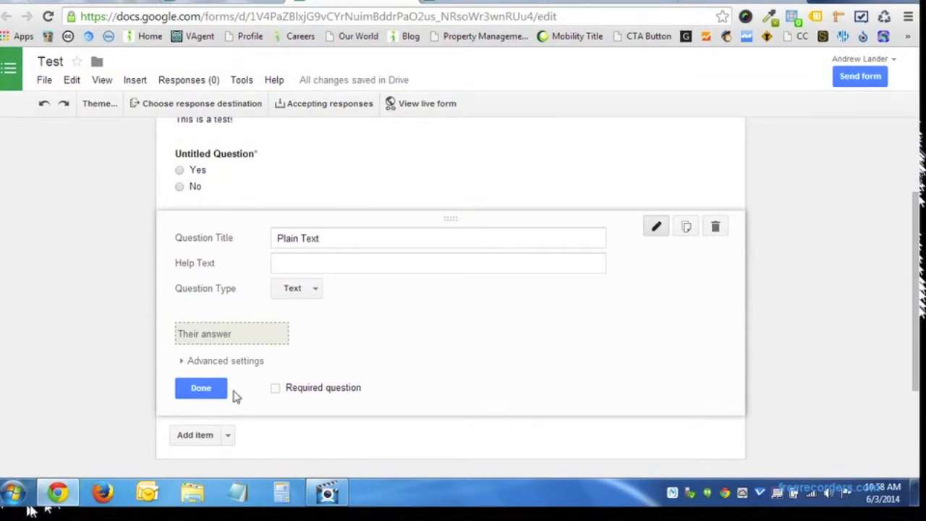
pyautogui.click(409, 104)
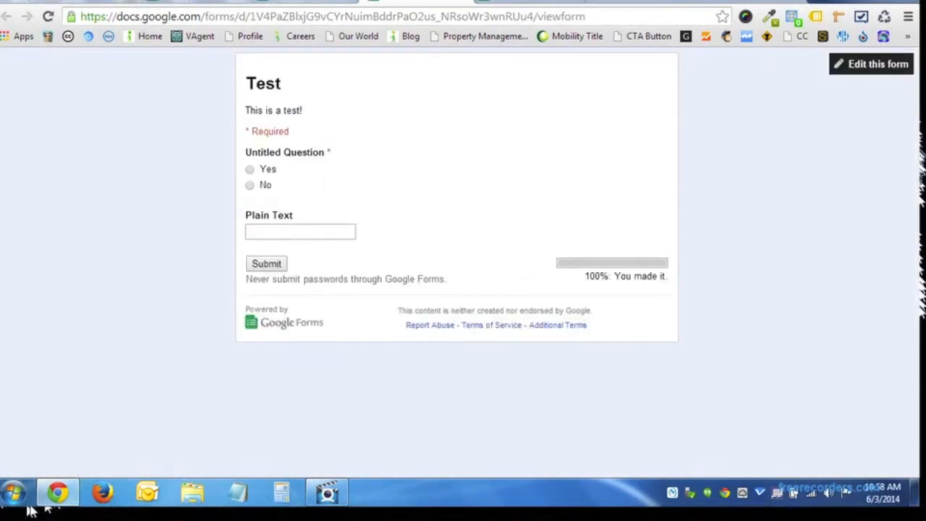
pyautogui.click(318, 1)
pyautogui.scroll(-1, 345, 306)
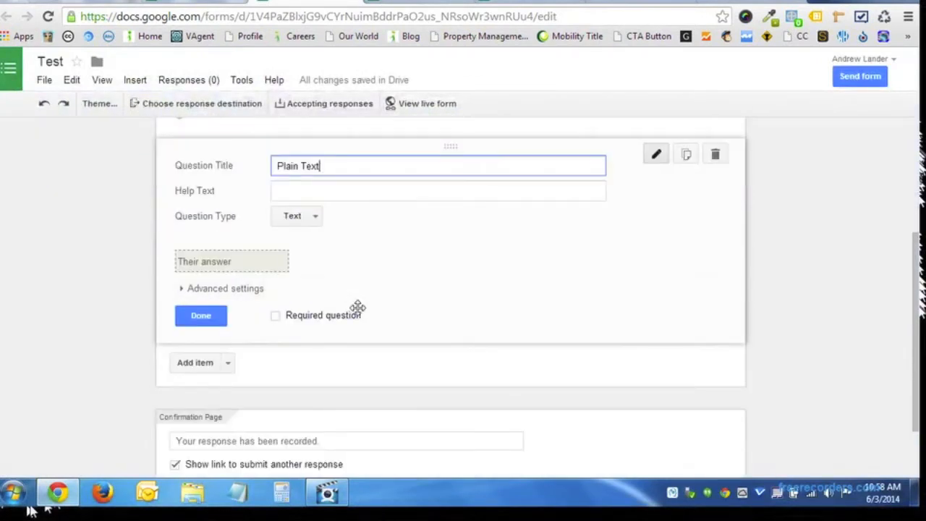
# Add a Paragraph text question titled 'Paragraph text', keep its type, and preview the form.
pyautogui.click(225, 364)
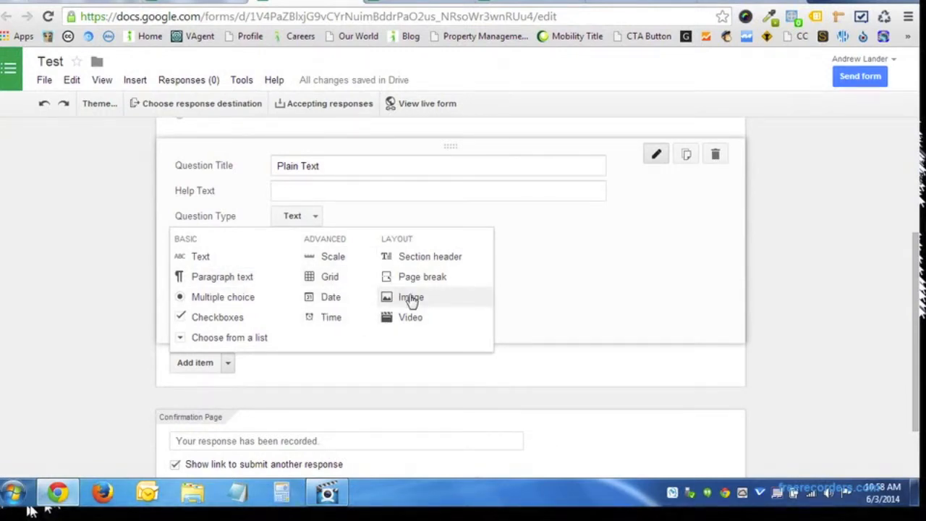
pyautogui.click(233, 282)
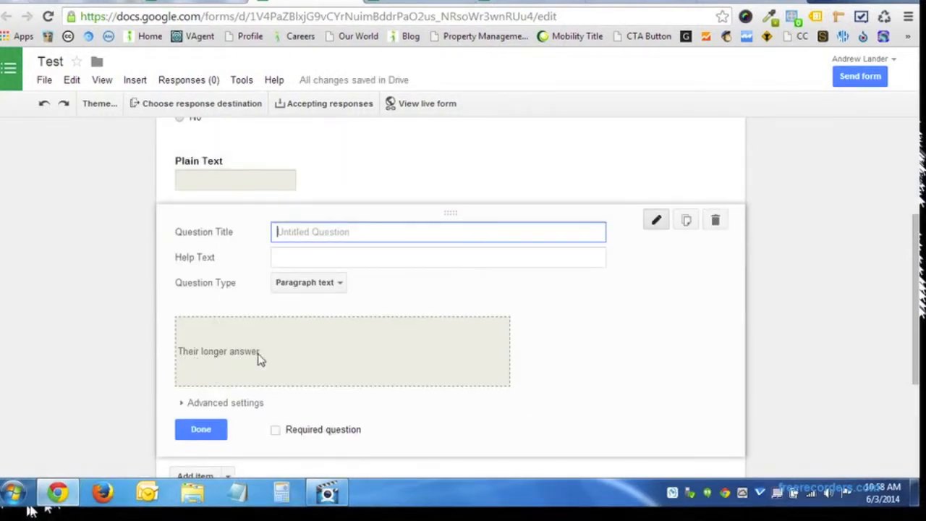
pyautogui.write('Paragraph text')
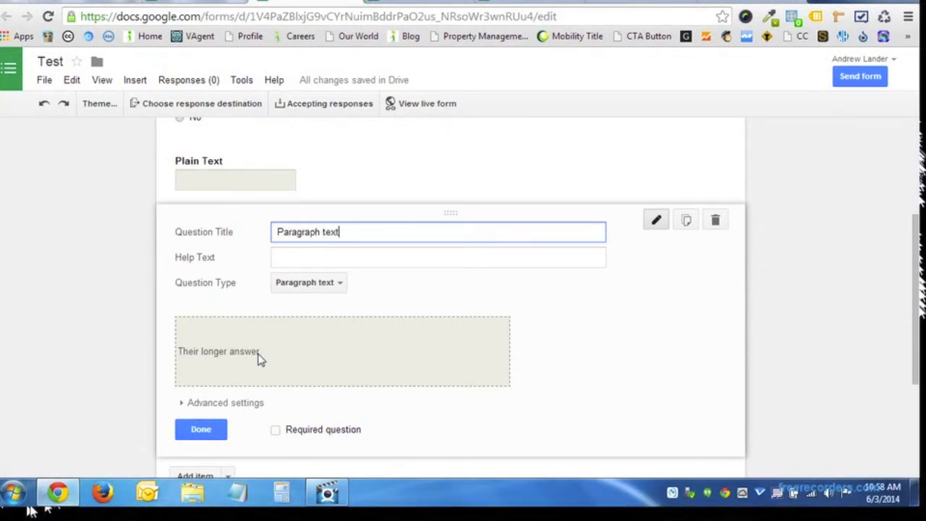
pyautogui.click(394, 294)
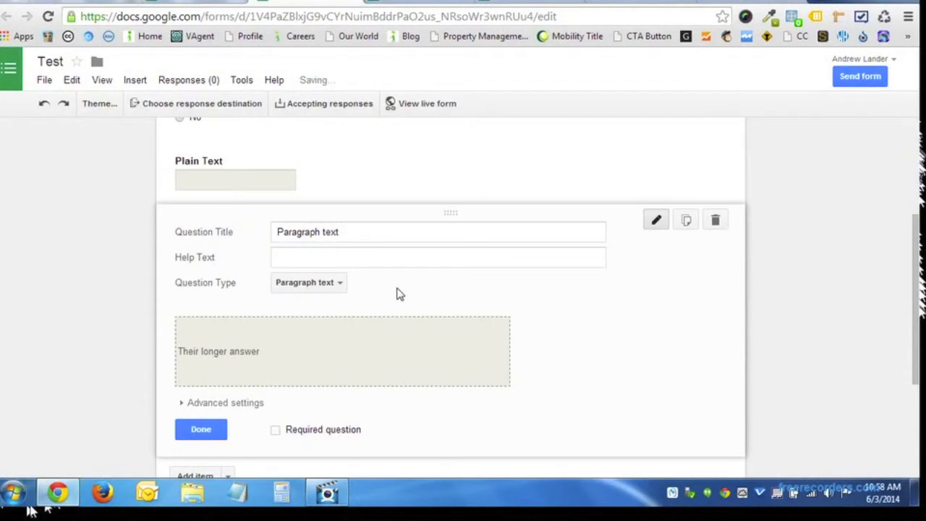
pyautogui.click(330, 285)
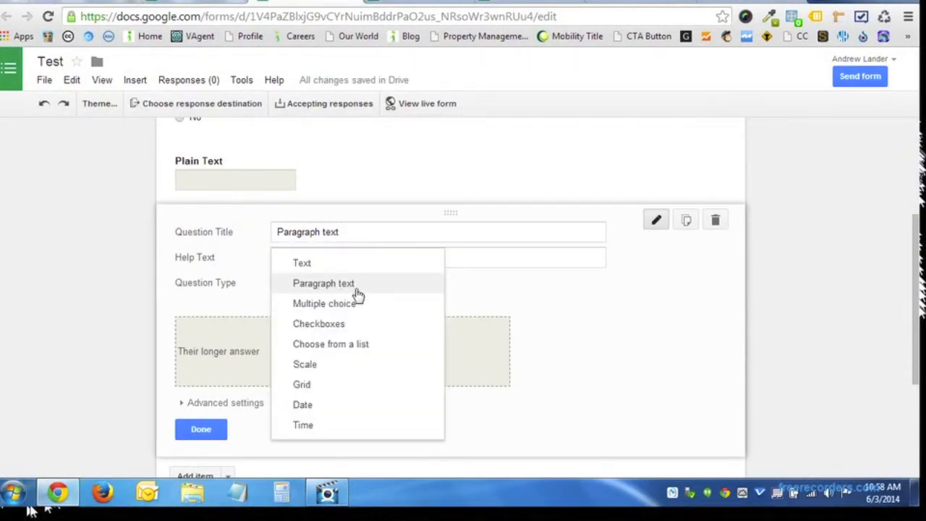
pyautogui.click(471, 292)
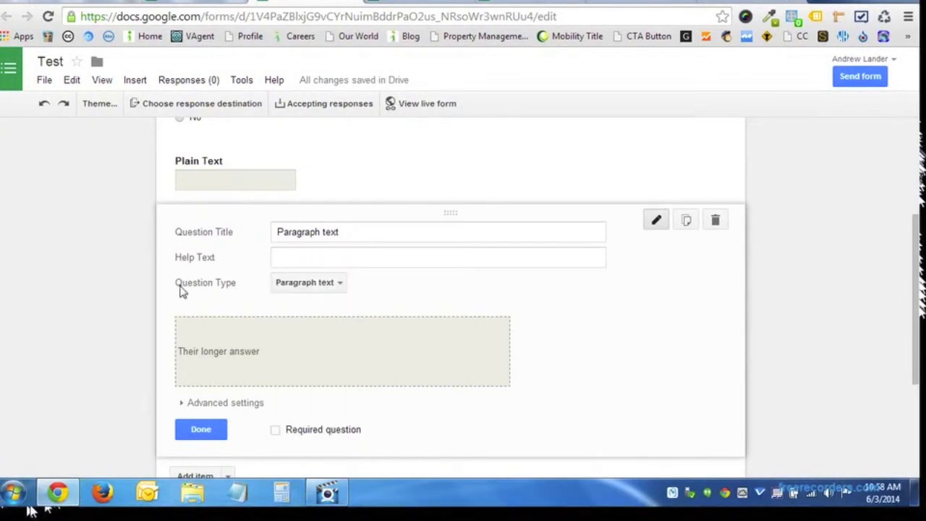
pyautogui.click(303, 285)
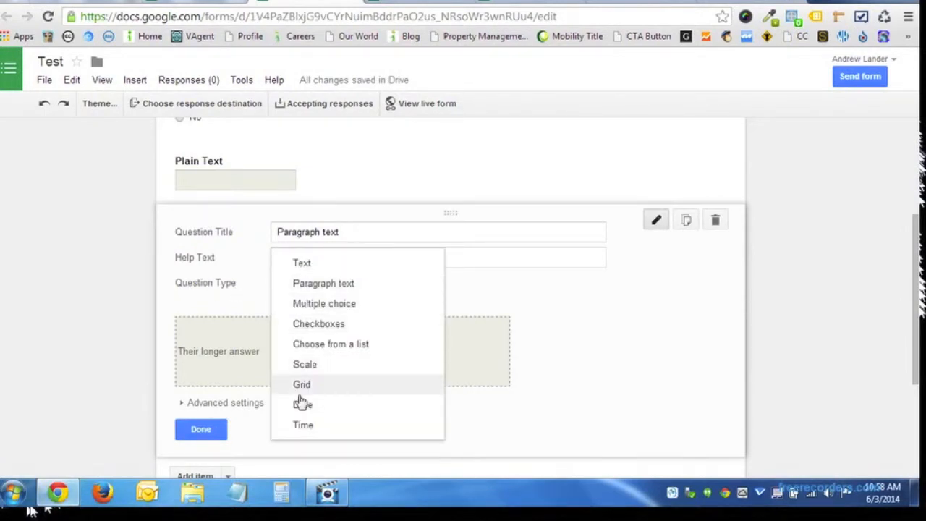
pyautogui.click(497, 295)
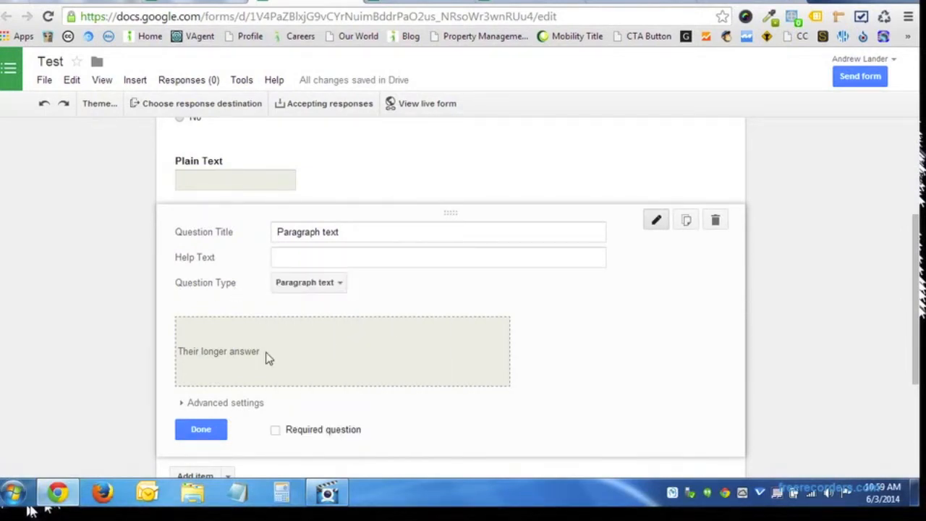
pyautogui.click(208, 431)
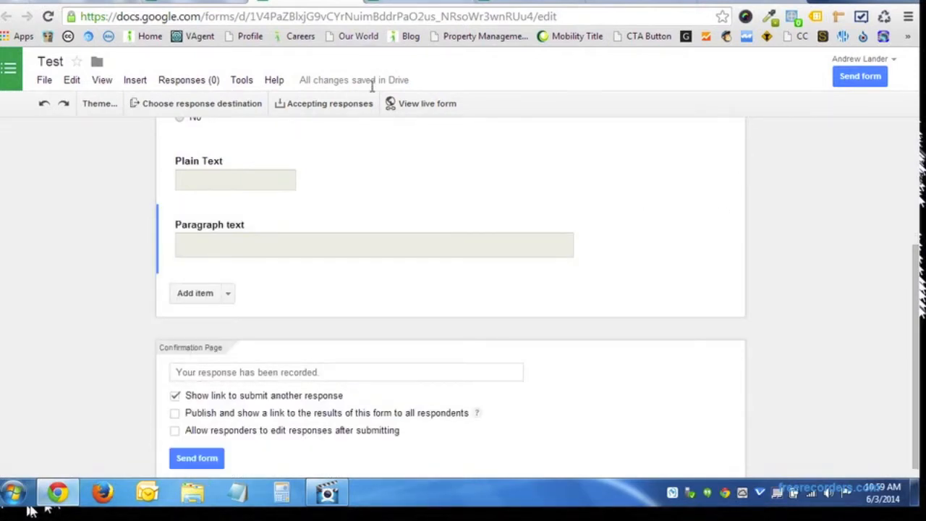
pyautogui.click(405, 108)
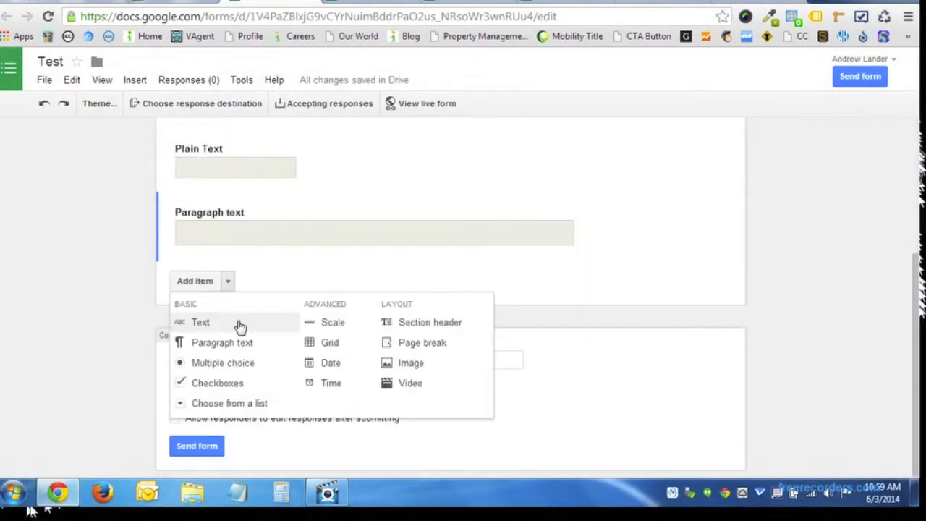
# Add a checkboxes question with the options 'fireplace' and 'new kitchen'.
pyautogui.click(216, 385)
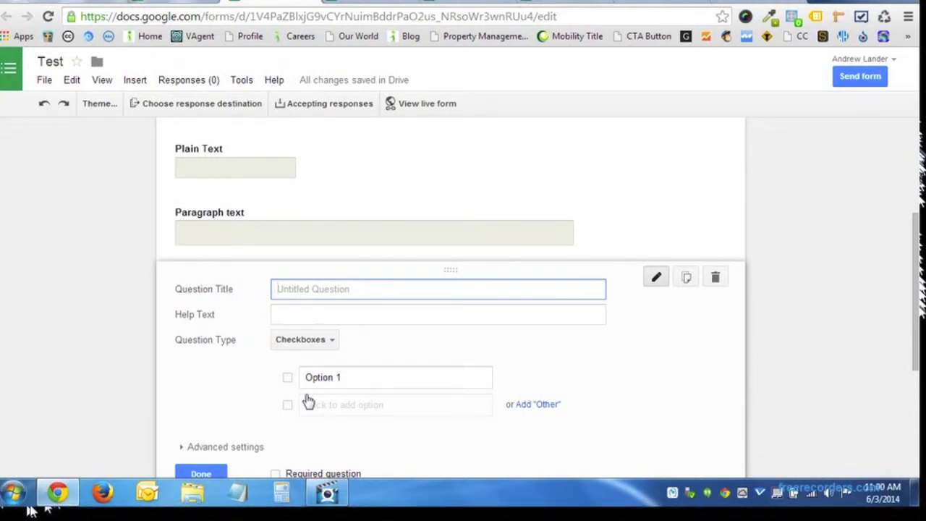
pyautogui.click(346, 386)
pyautogui.write('fireplace')
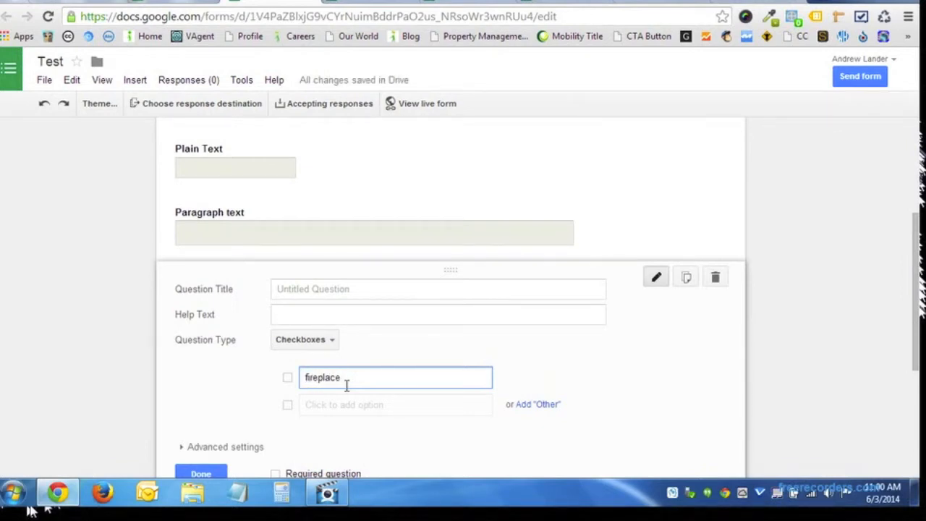
pyautogui.press('Return')
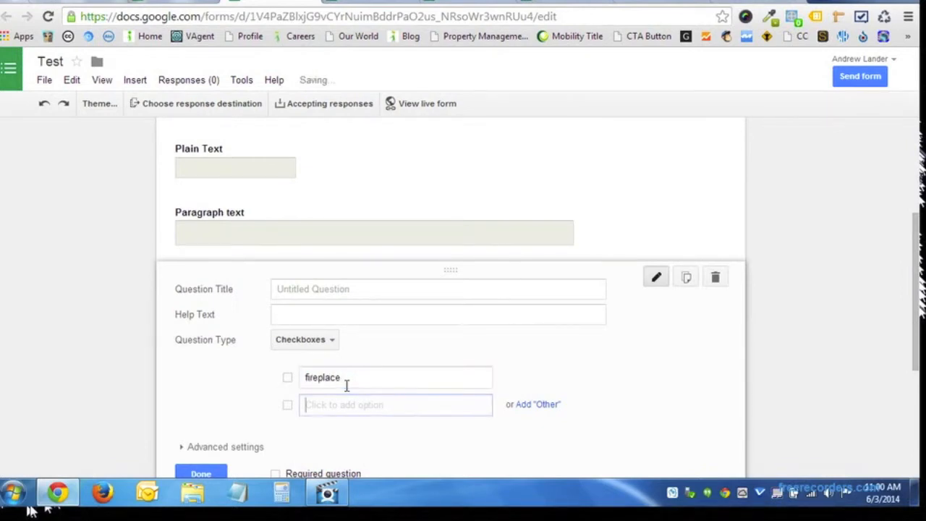
pyautogui.write('new kitc')
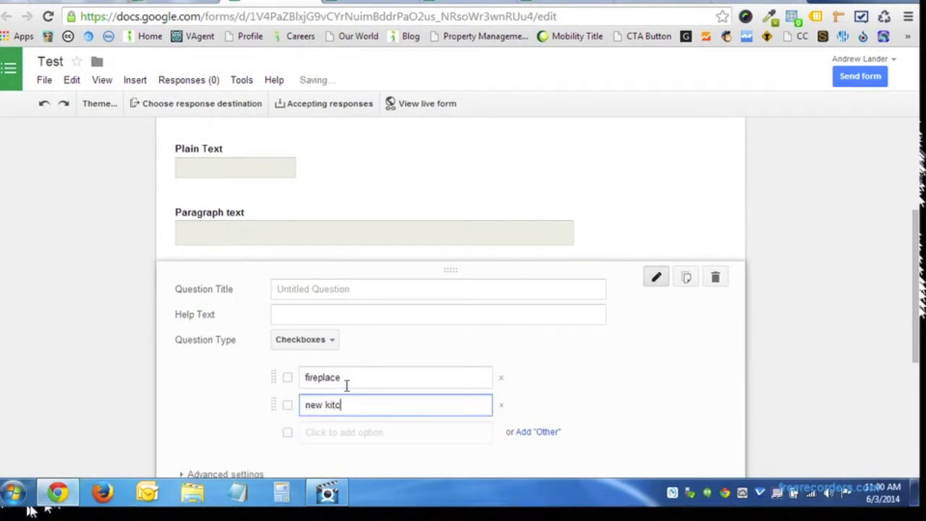
pyautogui.write('hen')
pyautogui.press('Return')
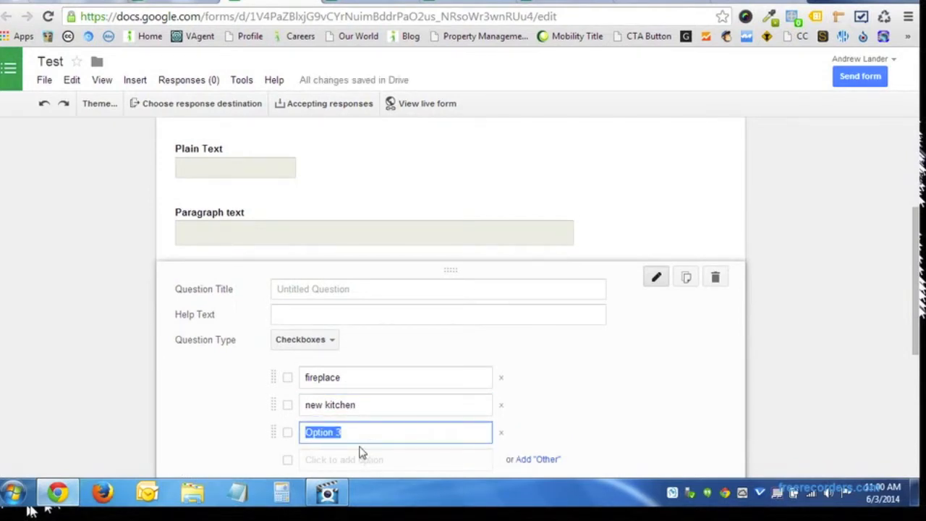
# Add the 'fenced in backyard' option and an Other choice, then finish the question.
pyautogui.scroll(-2, 358, 452)
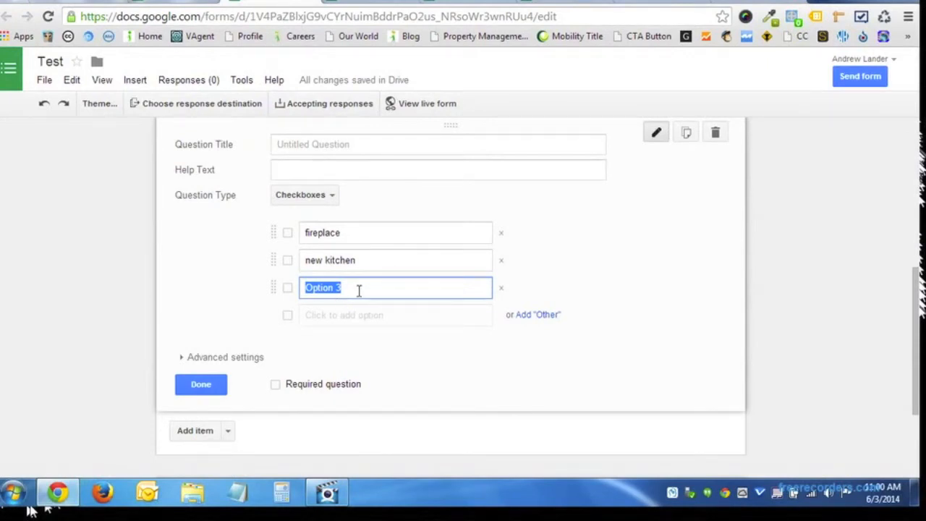
pyautogui.write('fenced in backyard')
pyautogui.press('Tab')
pyautogui.press('Tab')
pyautogui.write('othe')
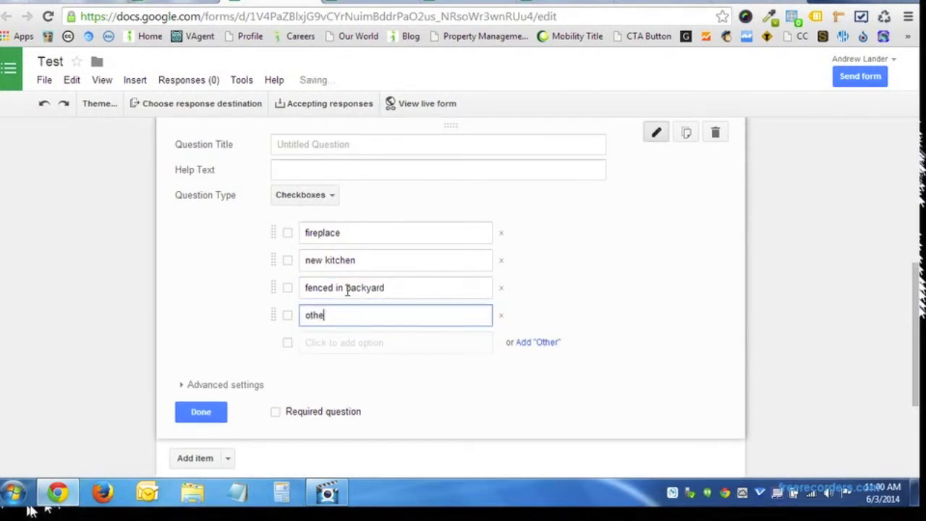
pyautogui.write('r')
pyautogui.press('BackSpace')
pyautogui.press('BackSpace')
pyautogui.press('BackSpace')
pyautogui.press('BackSpace')
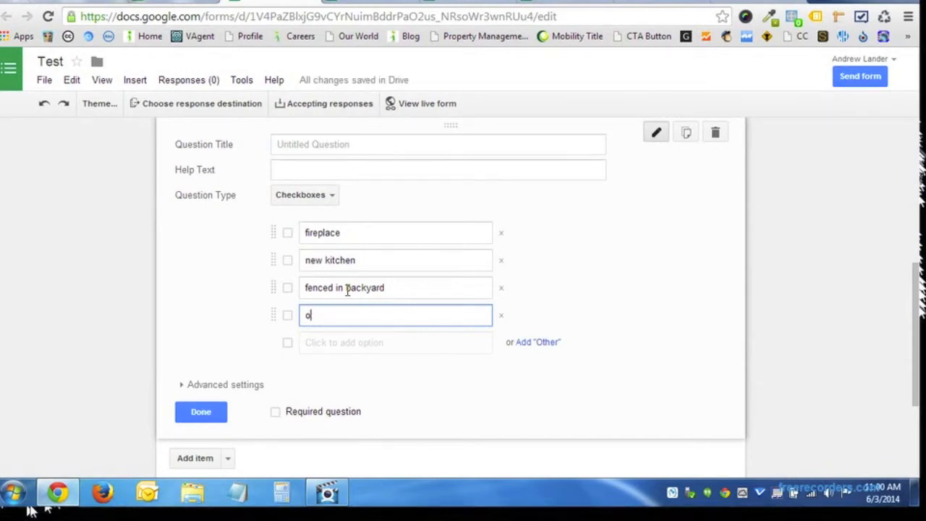
pyautogui.click(534, 343)
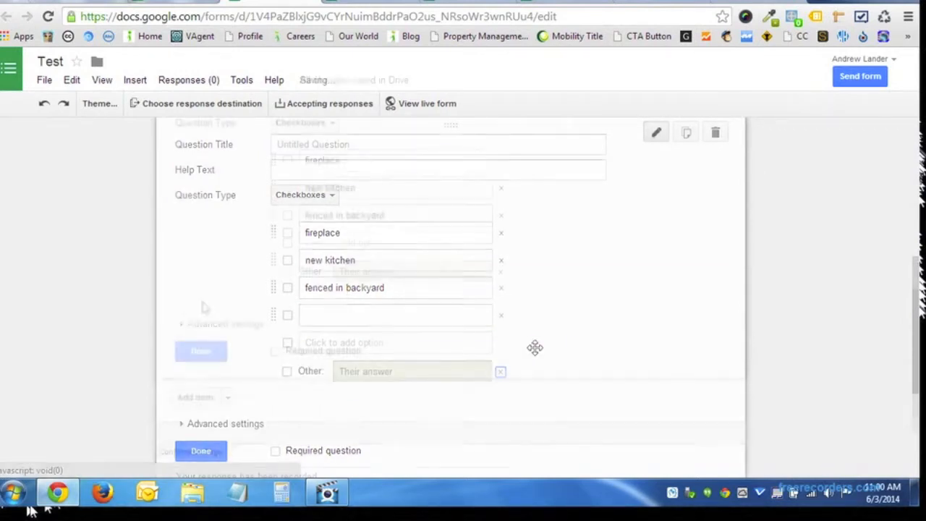
pyautogui.scroll(-1, 210, 286)
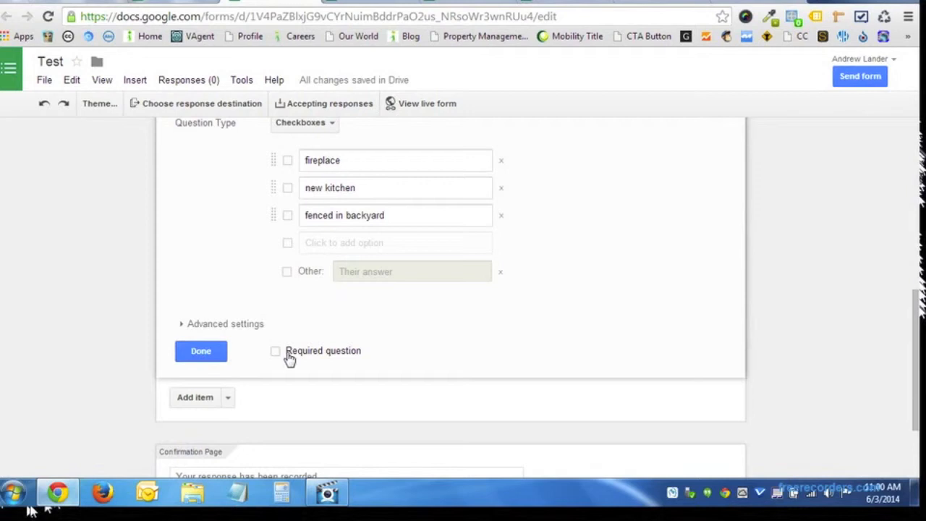
pyautogui.click(217, 351)
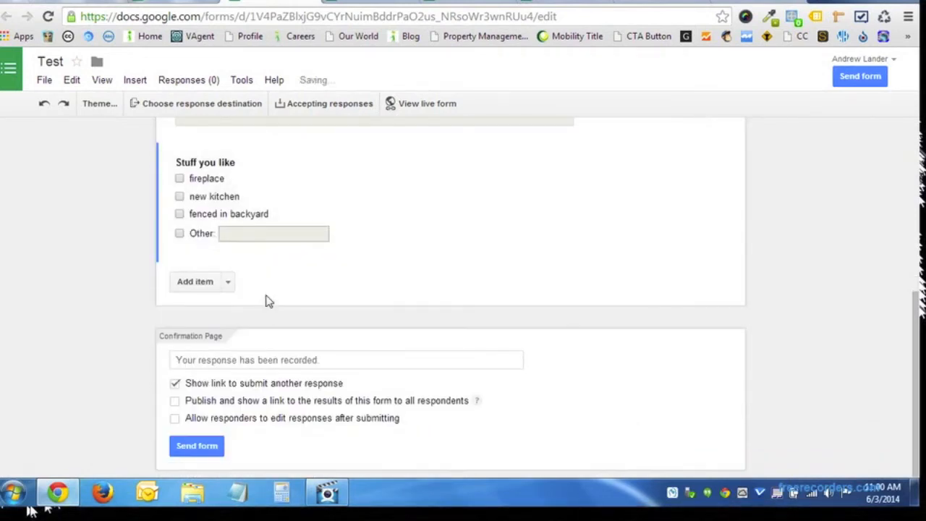
pyautogui.scroll(2, 282, 300)
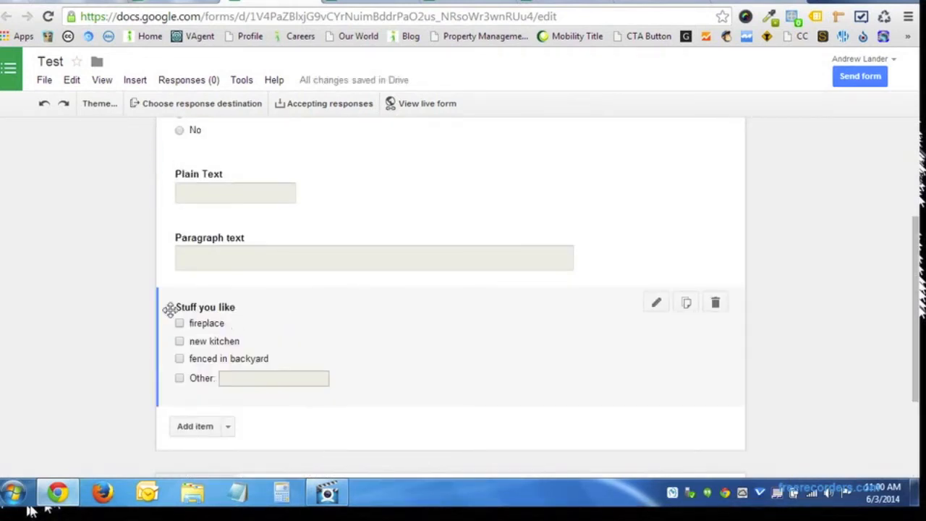
# Open the live form and test it by ticking the fireplace, new kitchen and Other choices.
pyautogui.click(394, 104)
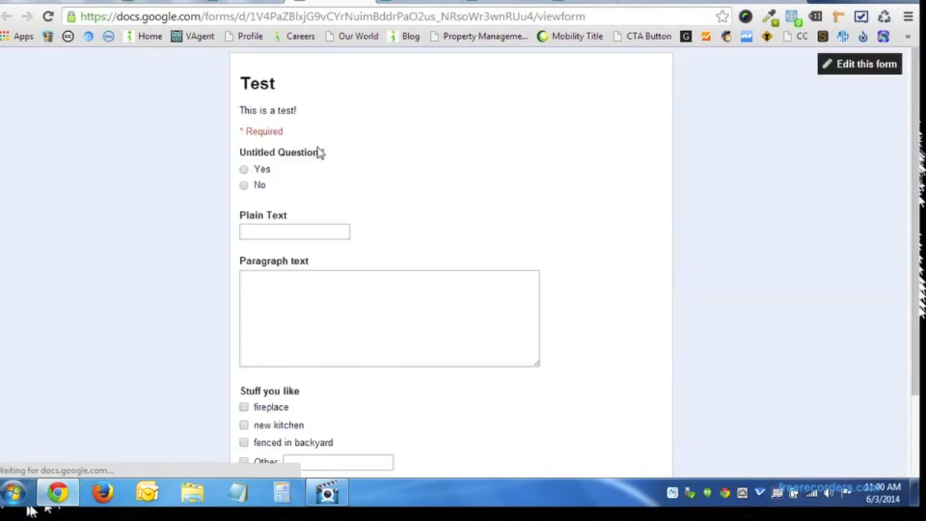
pyautogui.scroll(-3, 324, 204)
pyautogui.click(243, 306)
pyautogui.click(244, 324)
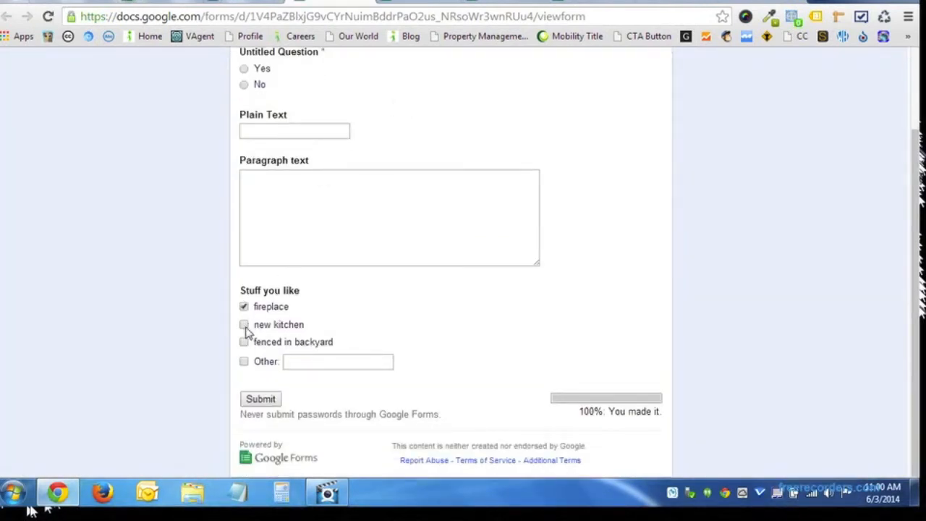
pyautogui.click(244, 362)
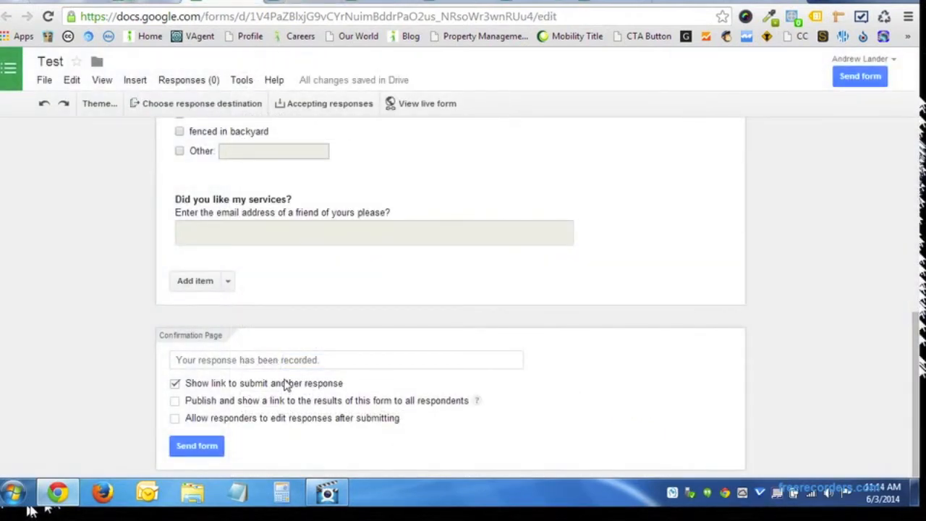
# In the Send form dialog, select the share link, then reveal the email recipient, subject and message fields.
pyautogui.click(208, 446)
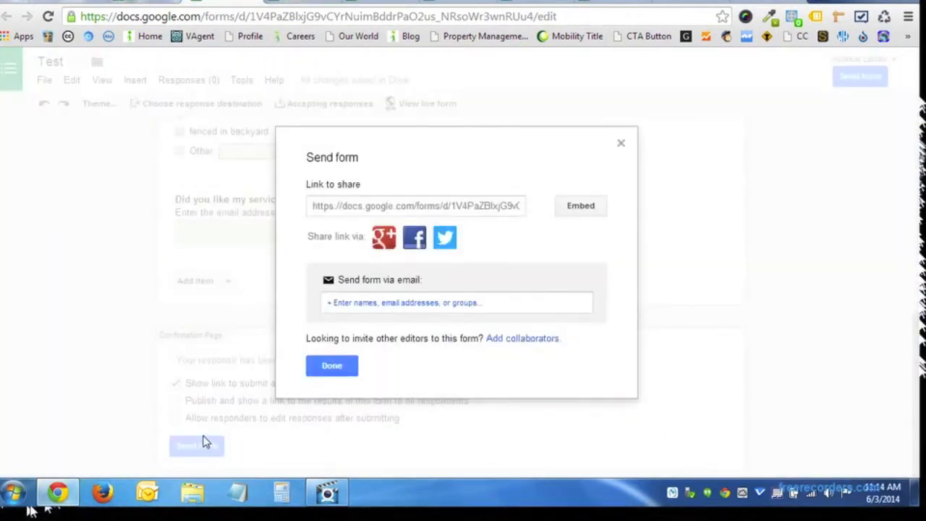
pyautogui.click(346, 210)
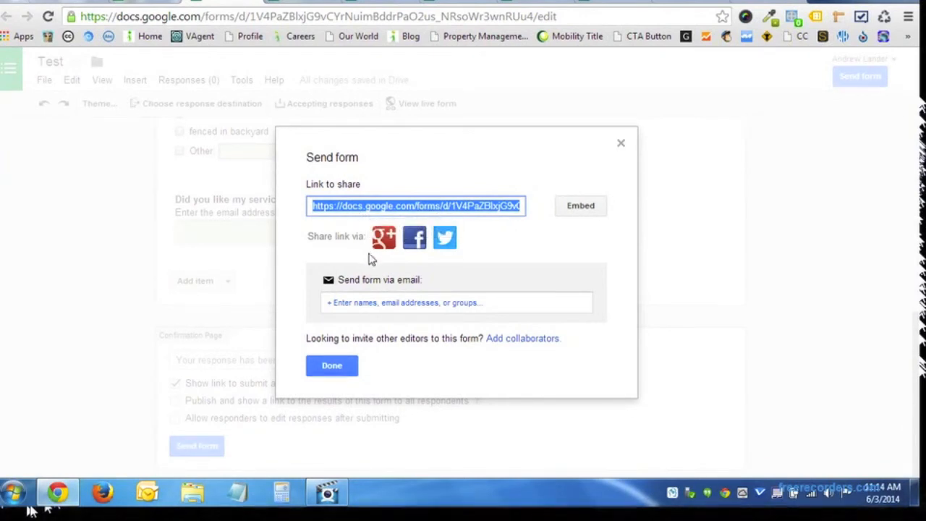
pyautogui.click(405, 309)
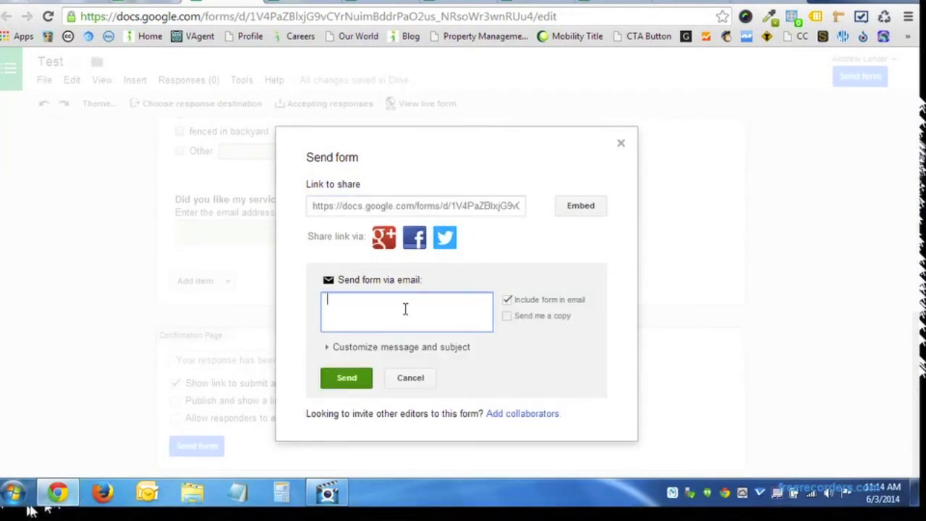
pyautogui.click(394, 349)
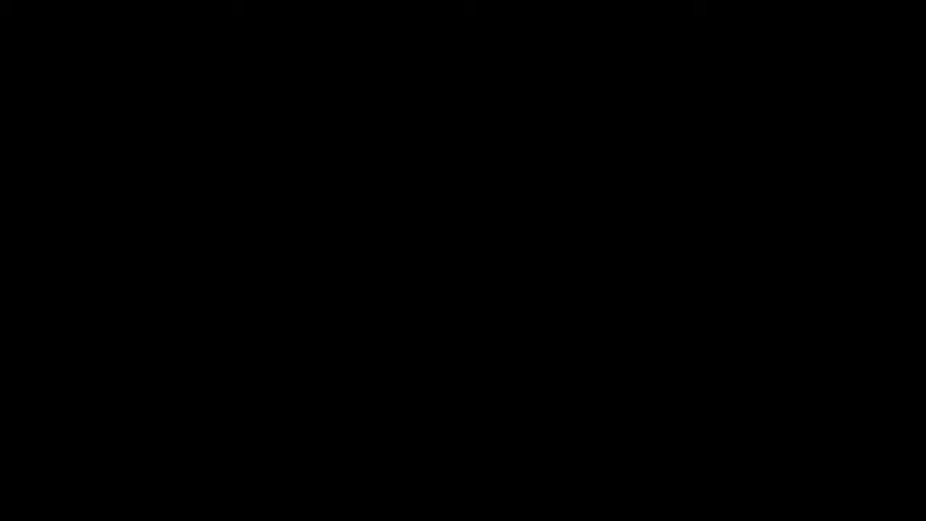